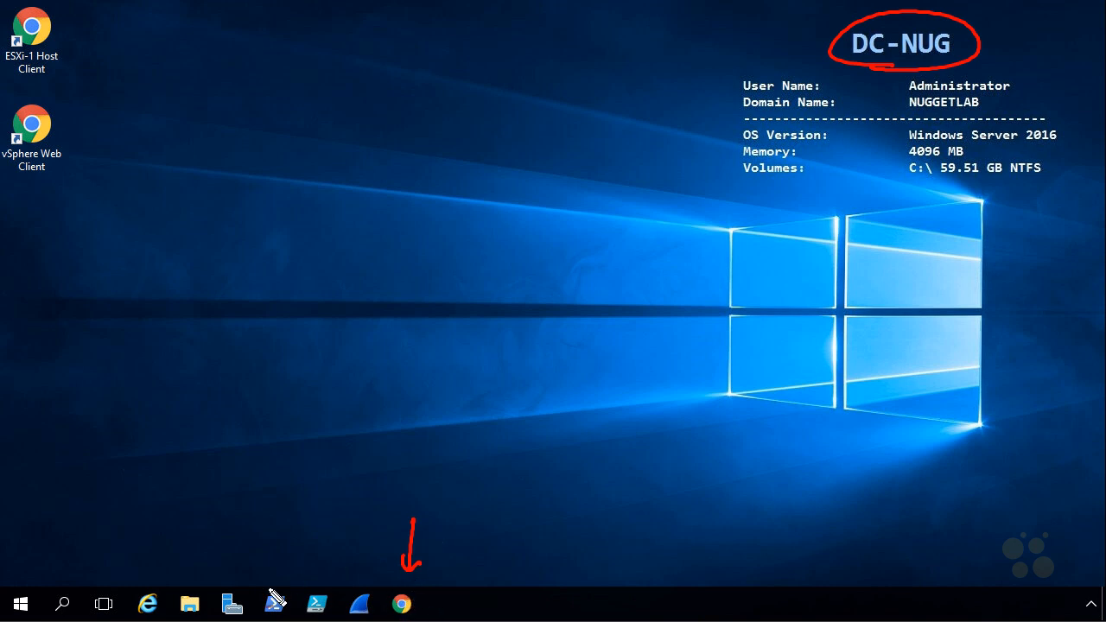
- Open the Properties of the vSphere Web Client desktop shortcut
drag(121, 88, 74, 114)
mouse_move(74, 229)
mouse_down()
mouse_move(57, 179)
mouse_move(75, 177)
mouse_move(42, 176)
mouse_up()
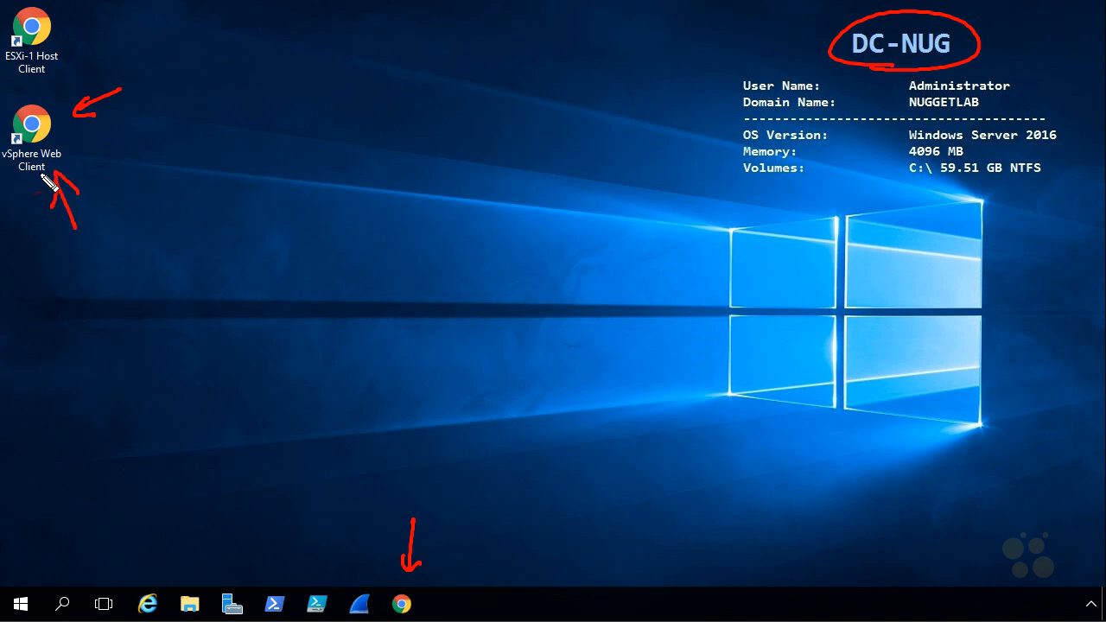
key(Escape)
click(41, 139)
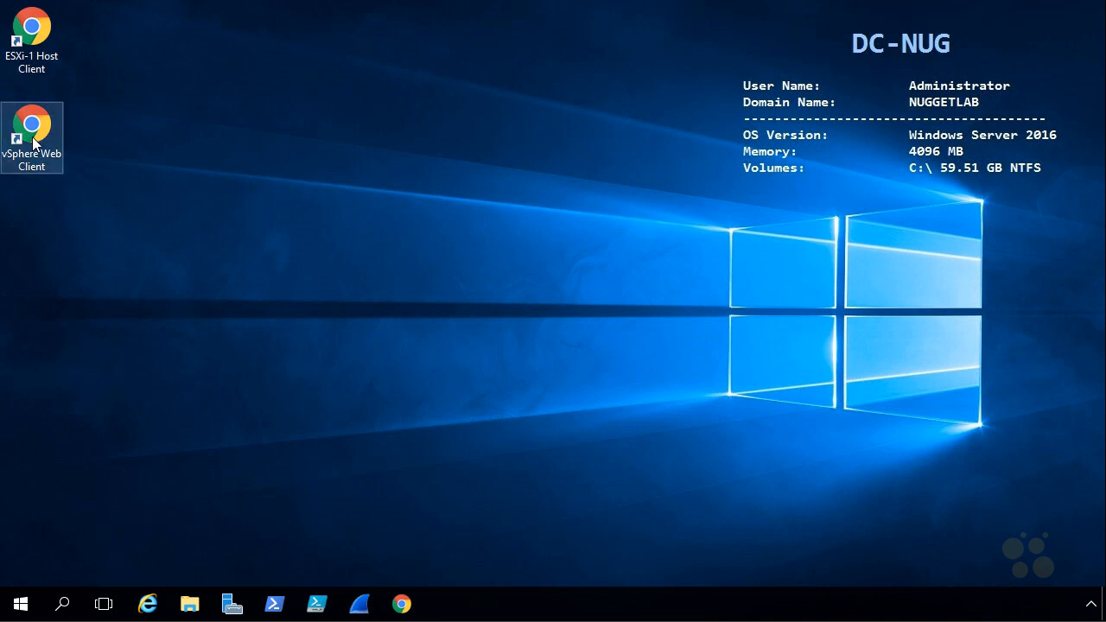
right_click(43, 134)
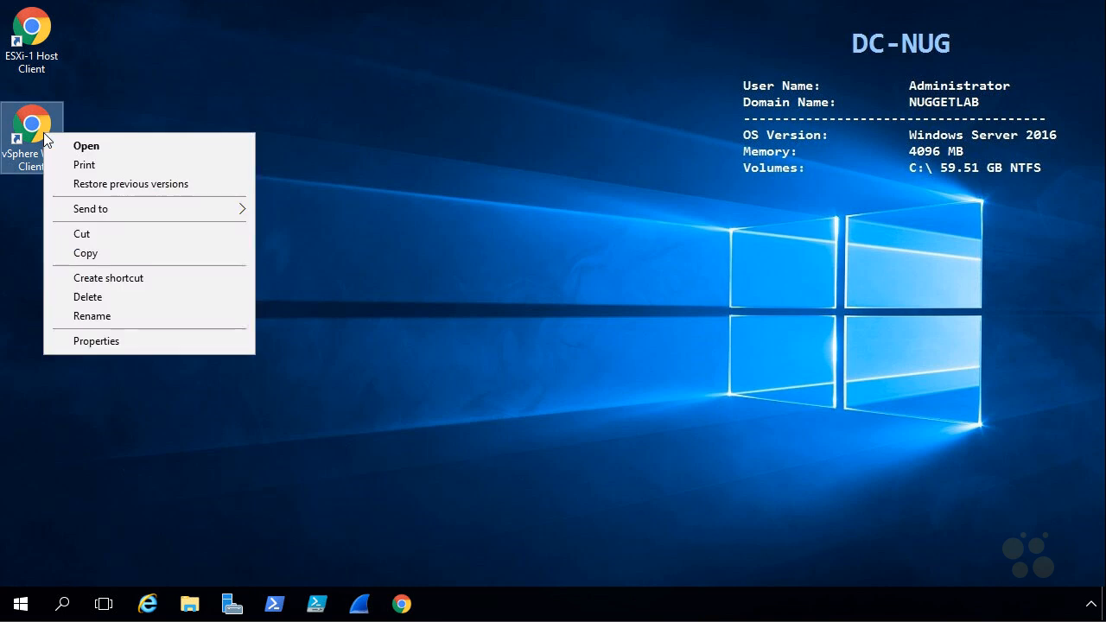
click(141, 340)
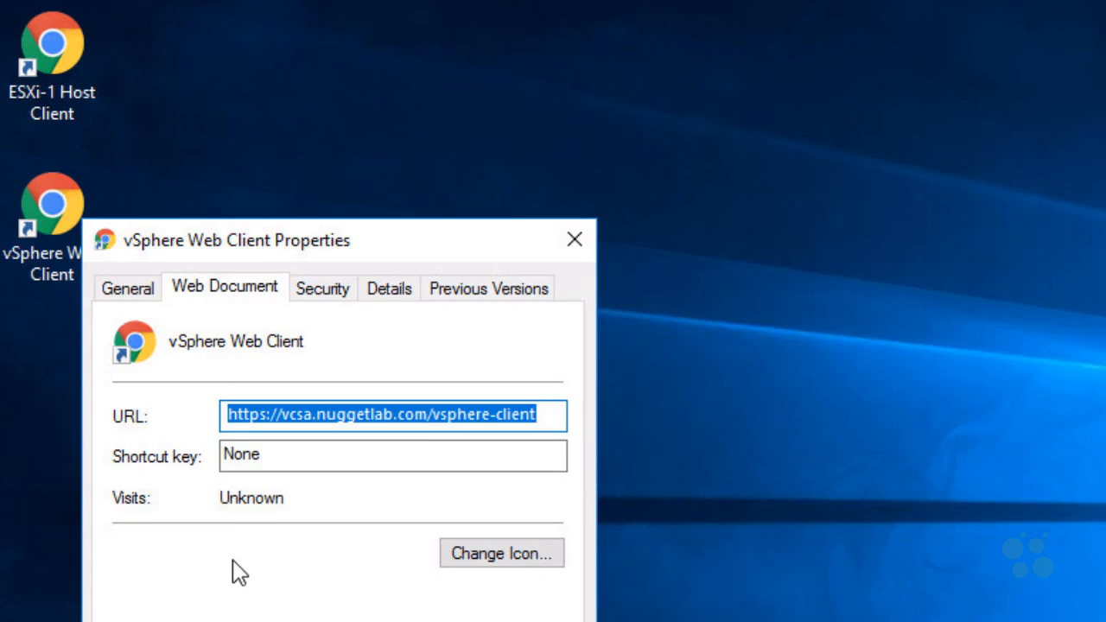
drag(220, 594, 242, 589)
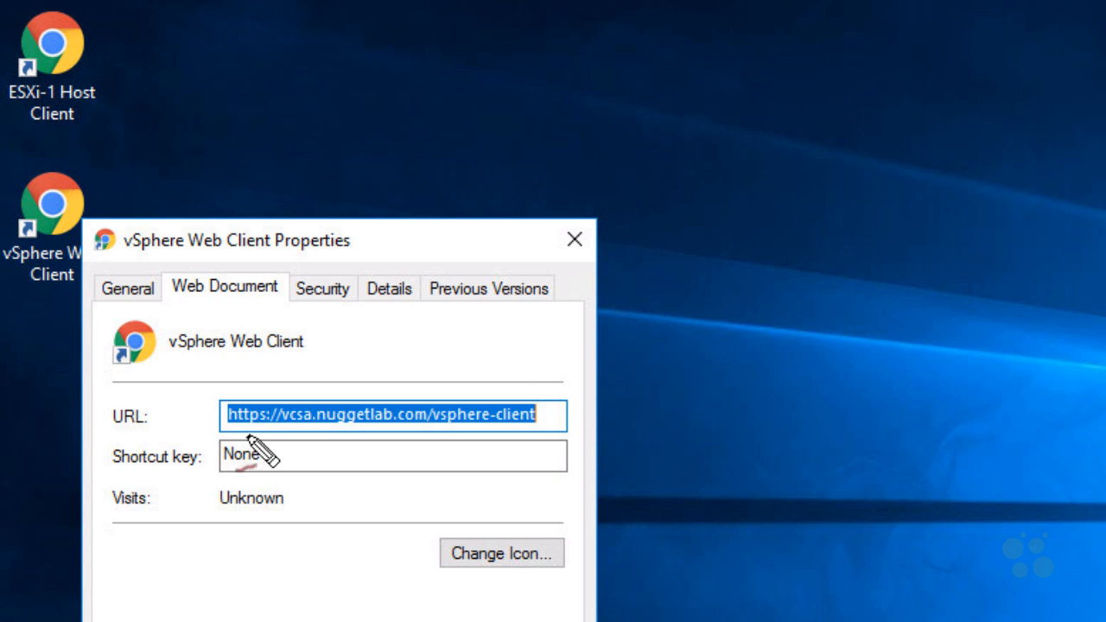
drag(229, 430, 557, 432)
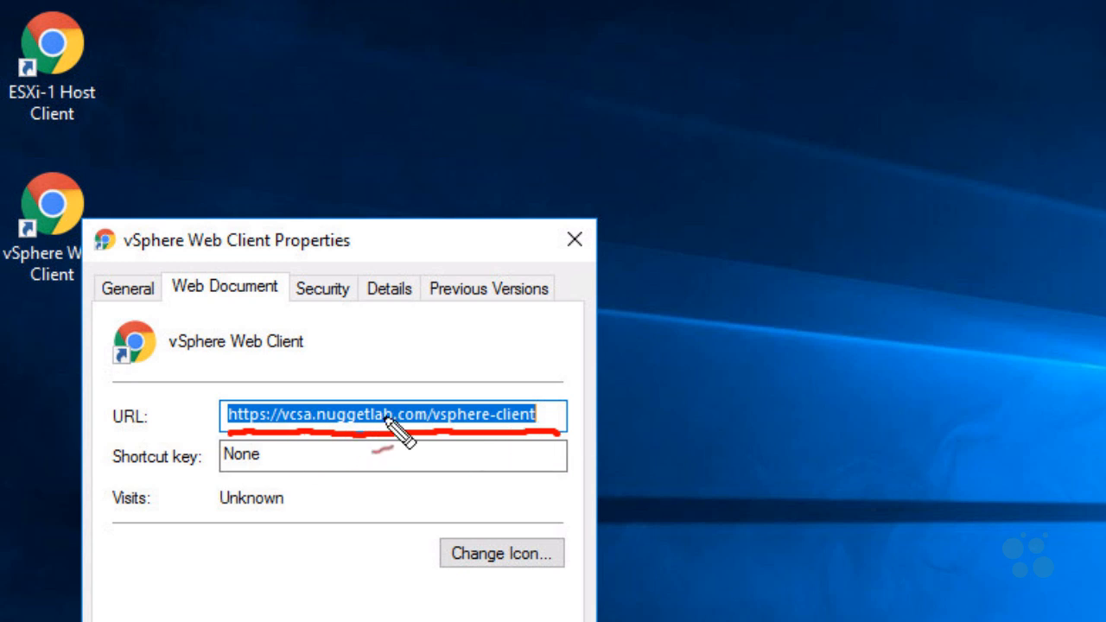
drag(423, 342, 418, 378)
mouse_move(457, 347)
mouse_down()
mouse_move(449, 378)
mouse_move(478, 358)
mouse_move(490, 374)
mouse_up()
click(494, 370)
mouse_move(506, 343)
mouse_down()
mouse_move(504, 372)
mouse_move(553, 338)
mouse_move(613, 361)
mouse_up()
click(577, 367)
click(628, 363)
drag(645, 320, 640, 363)
mouse_move(665, 318)
mouse_down()
mouse_move(664, 363)
mouse_move(685, 363)
mouse_up()
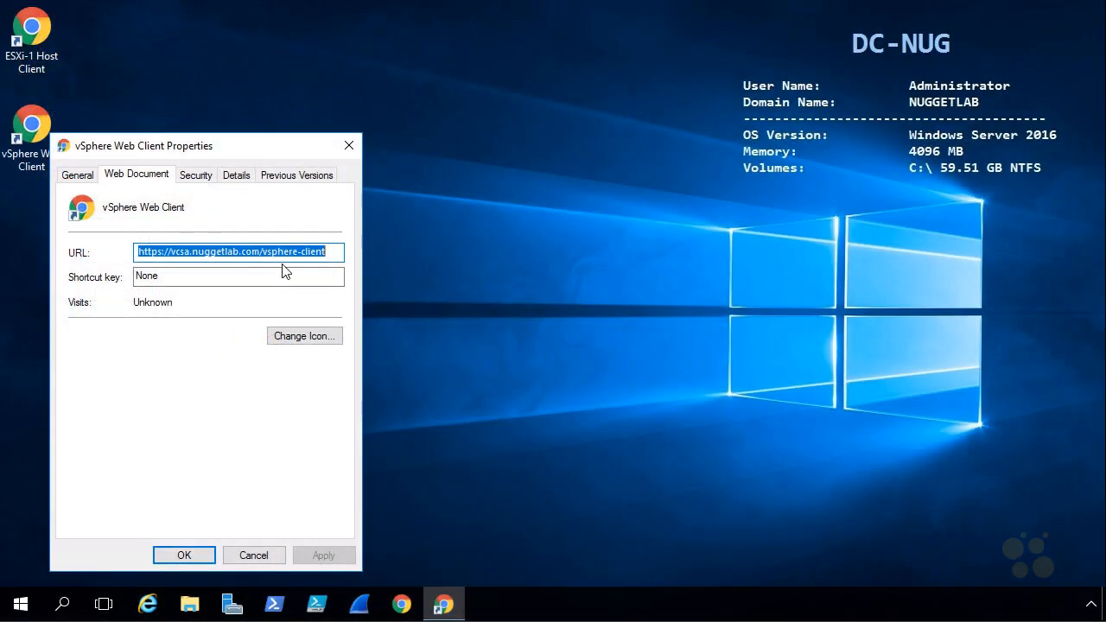
click(253, 555)
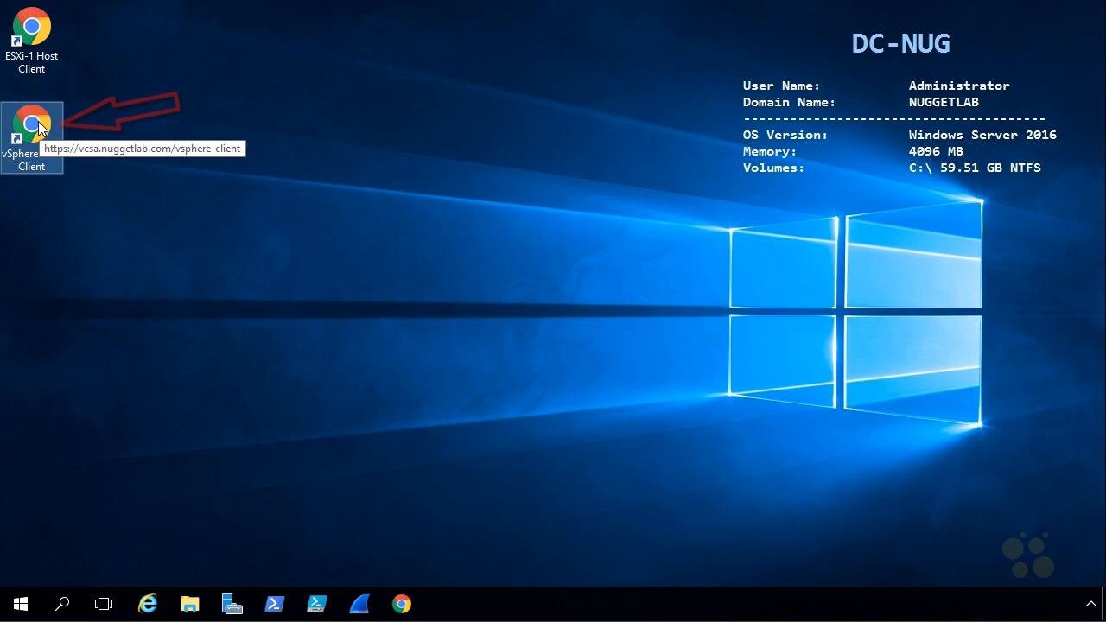
double_click(38, 137)
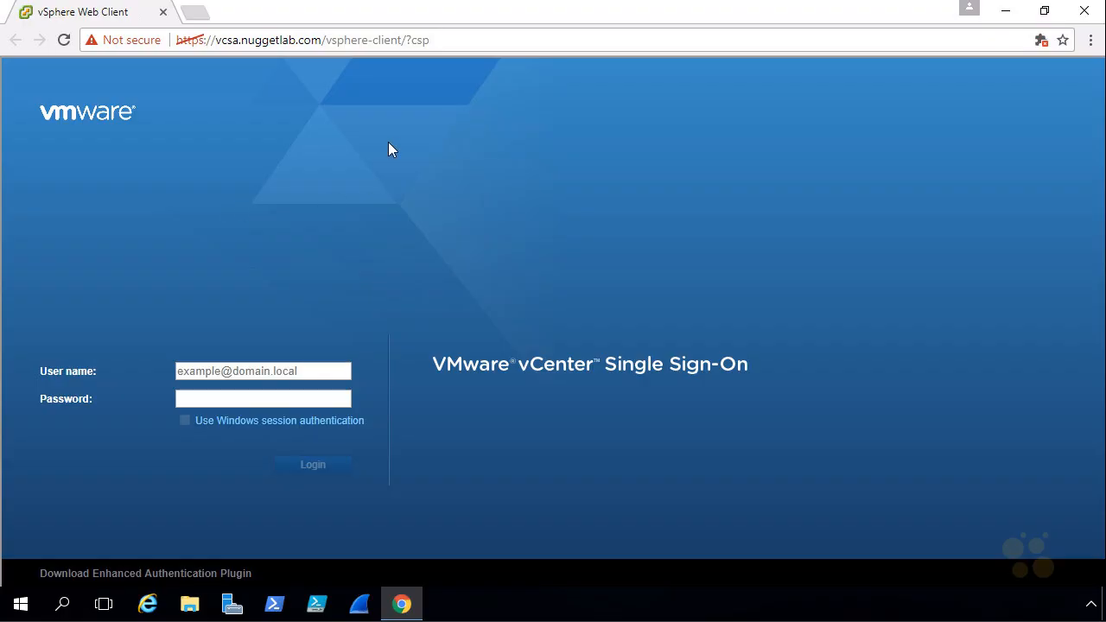
- Switch the browser to full screen and log in with the SSO administrator account and its password
key(F11)
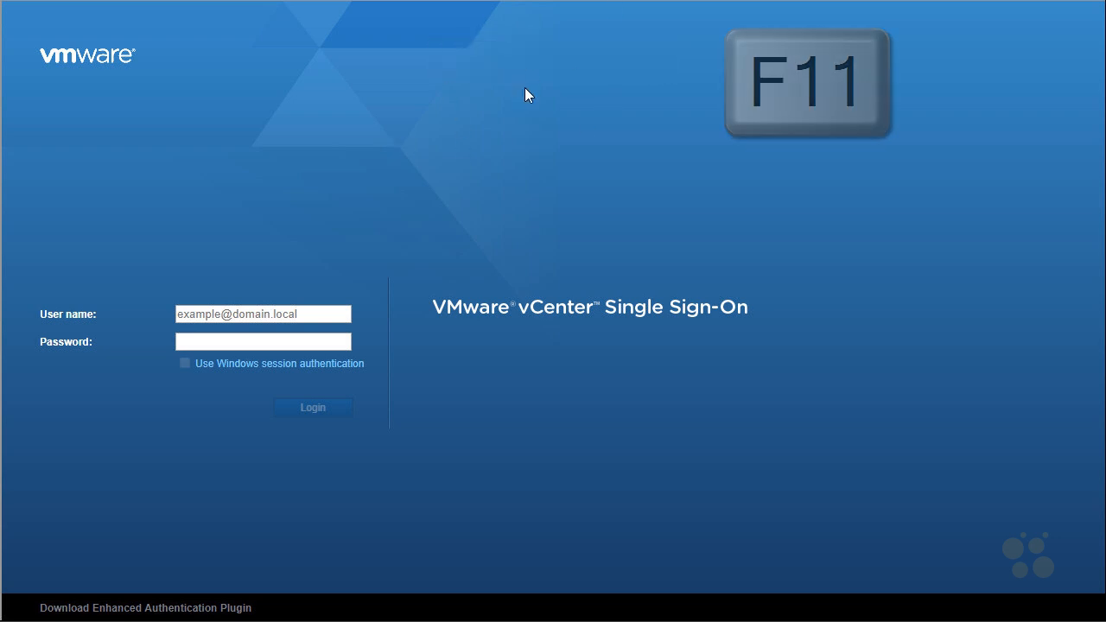
click(222, 312)
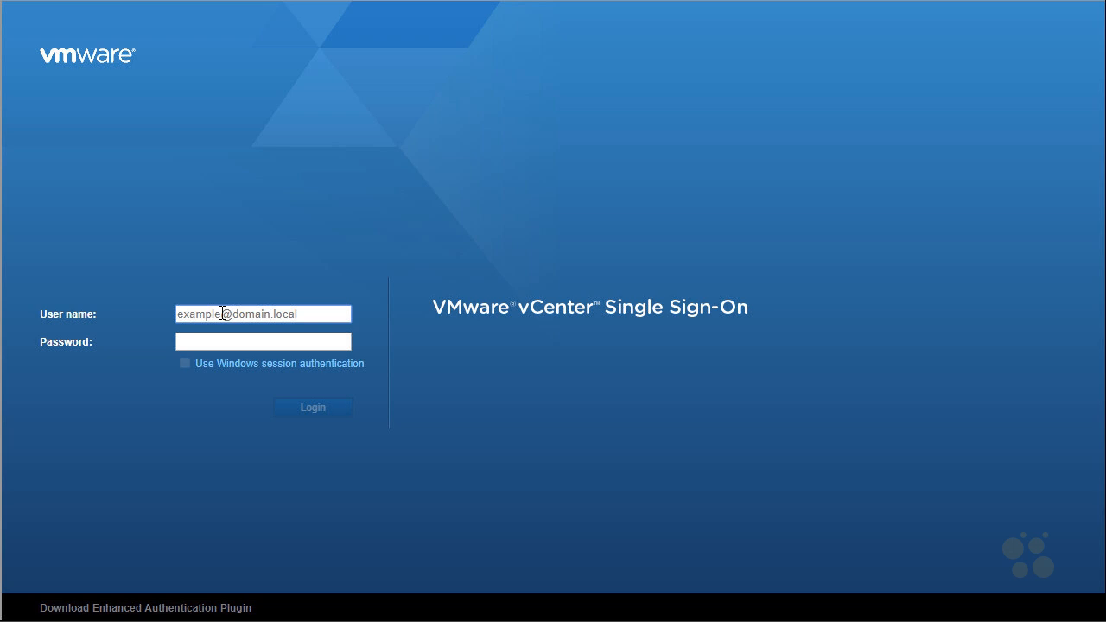
text(administrator@vsphere.local)
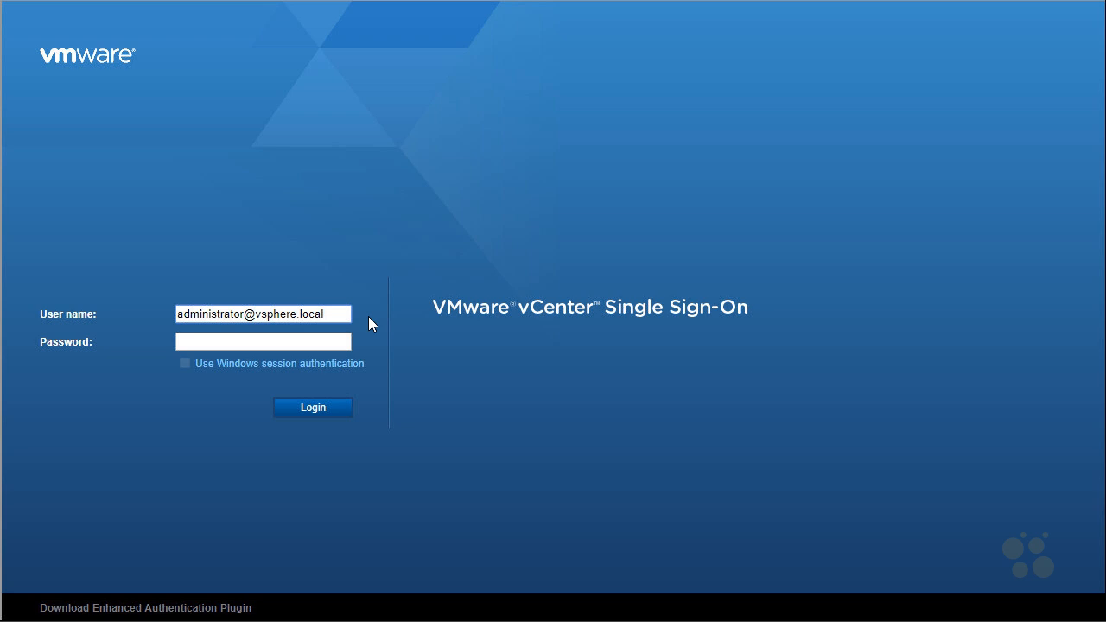
click(283, 343)
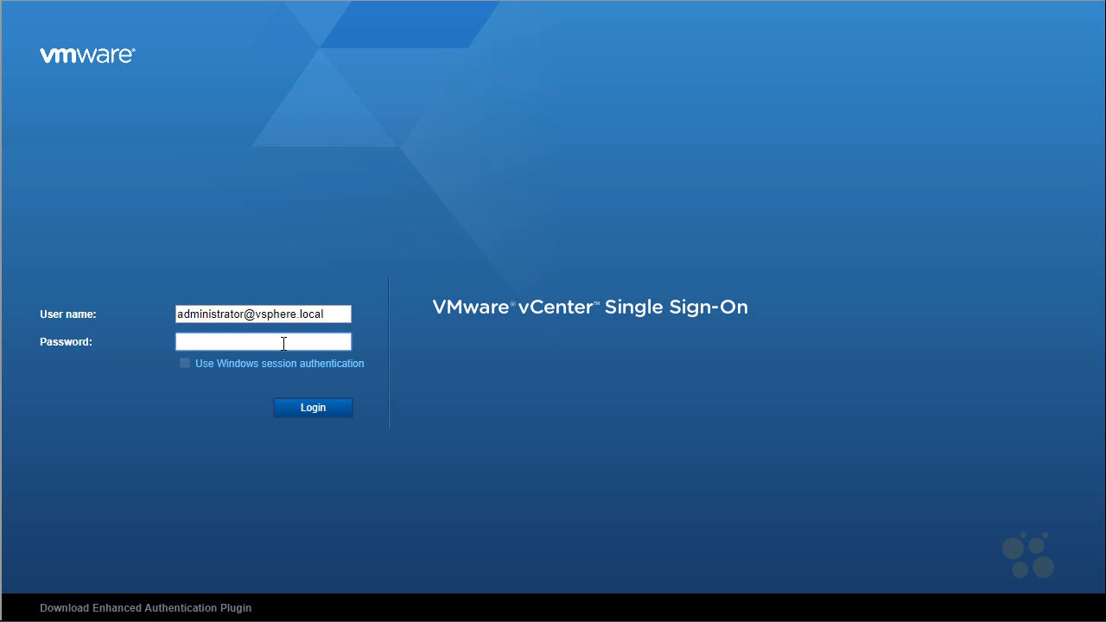
text(••••••••)
click(335, 413)
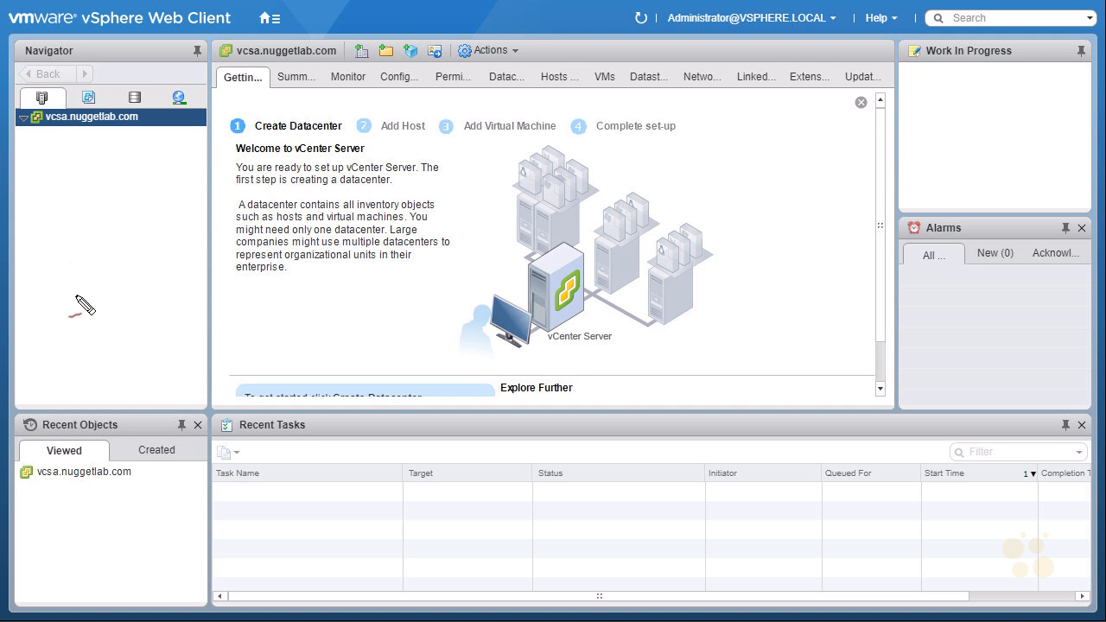
- Wait for vcsa.nuggetlab.com to load in the Navigator with its Getting Started tab
drag(55, 135, 60, 136)
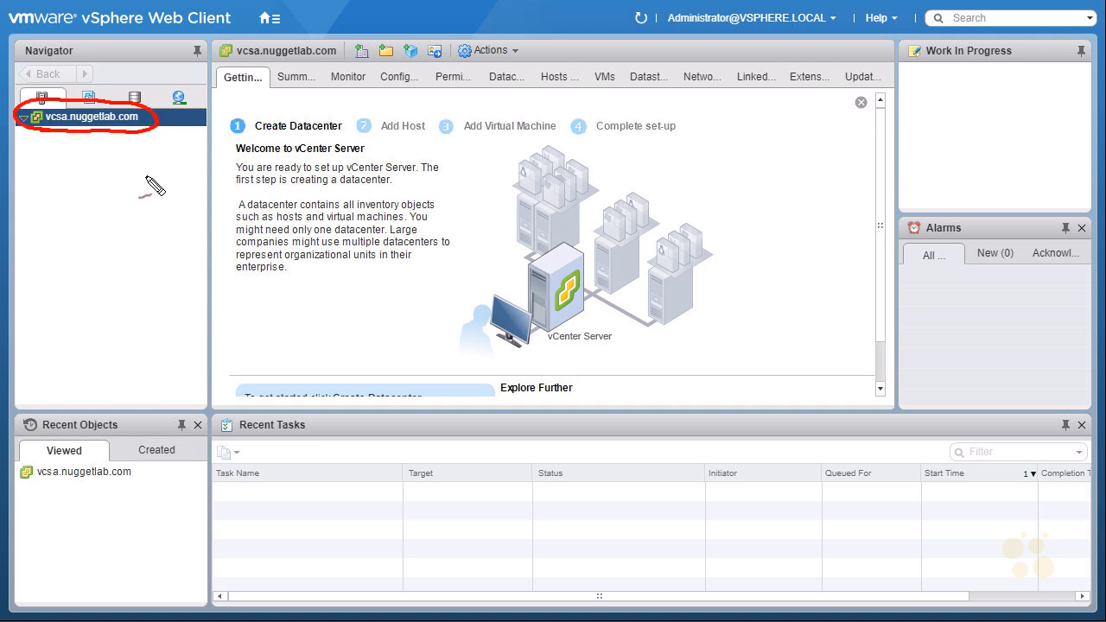
mouse_move(250, 95)
mouse_down()
mouse_move(276, 83)
mouse_move(235, 87)
mouse_up()
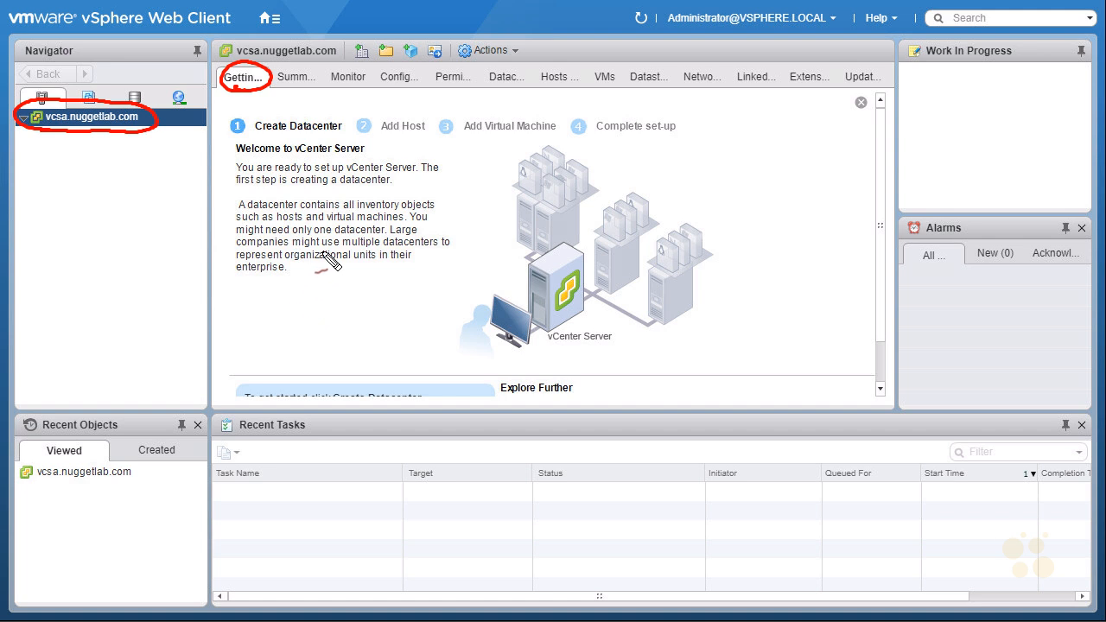
key(Escape)
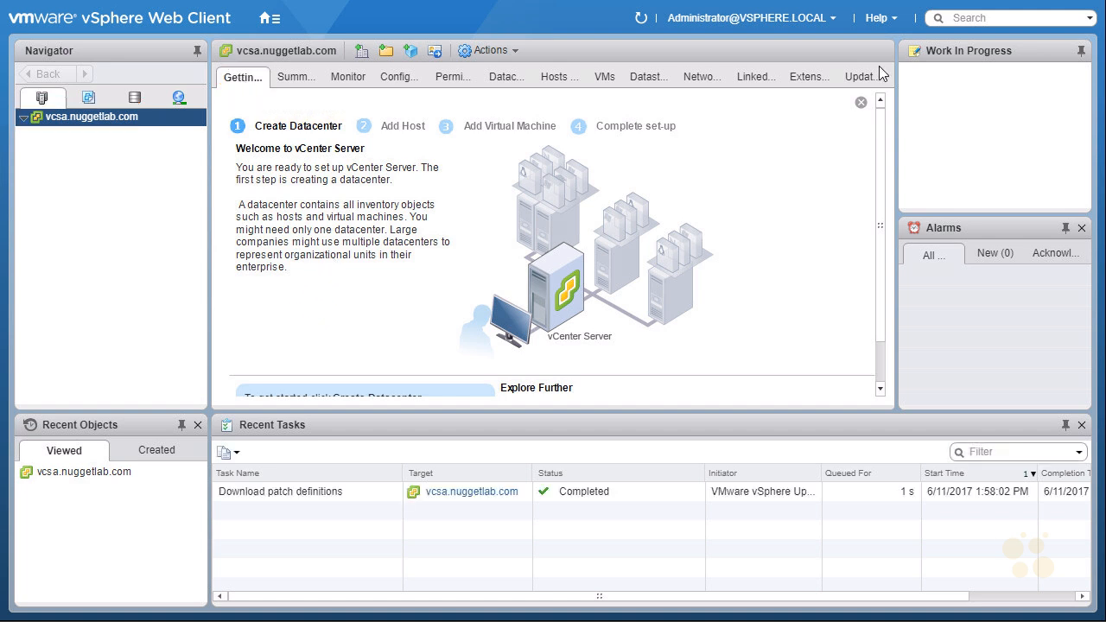
click(893, 20)
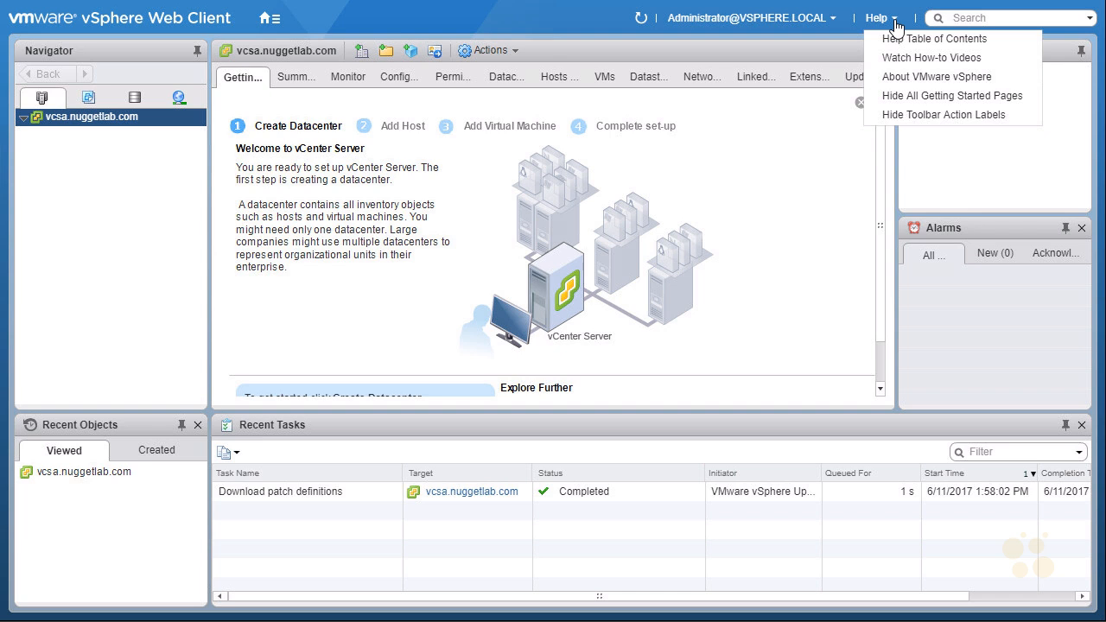
click(933, 98)
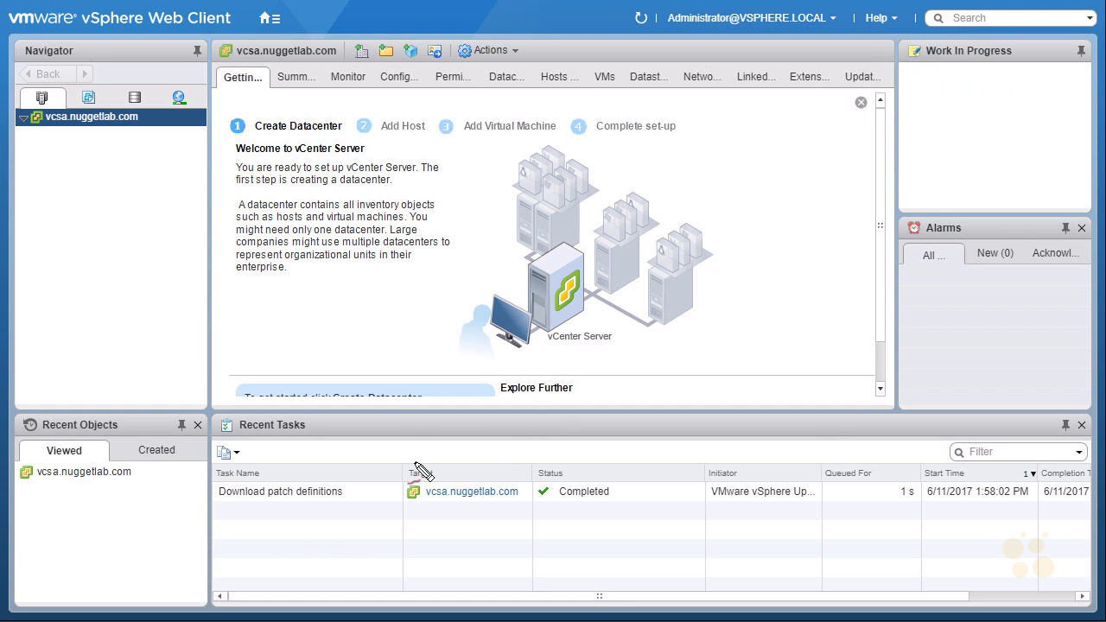
drag(178, 415, 185, 415)
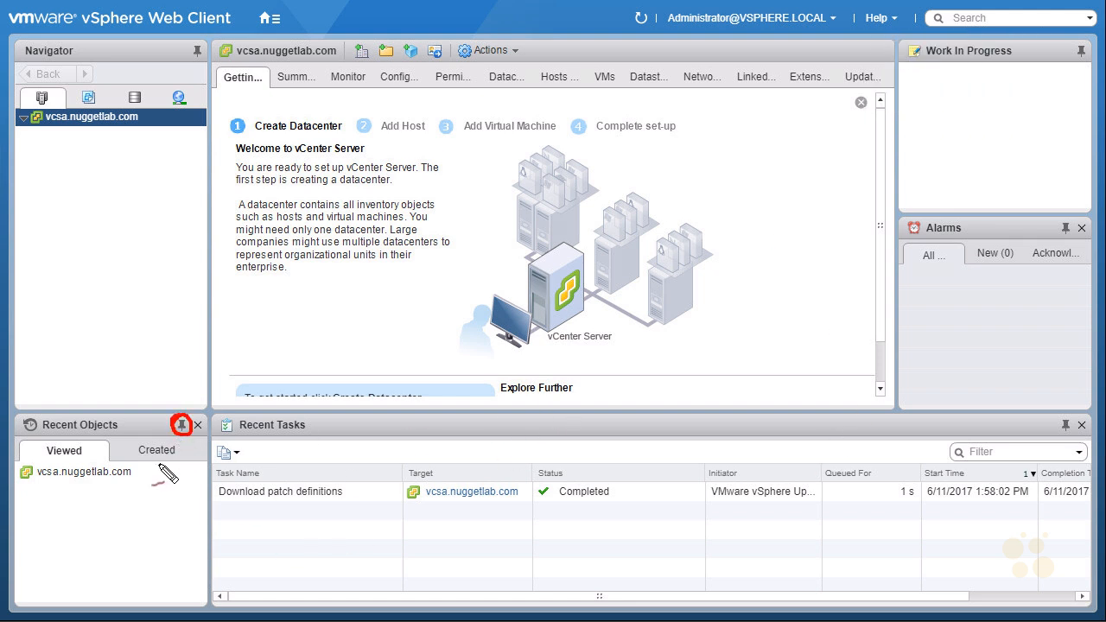
mouse_move(69, 484)
mouse_down()
mouse_move(69, 529)
mouse_move(80, 517)
mouse_up()
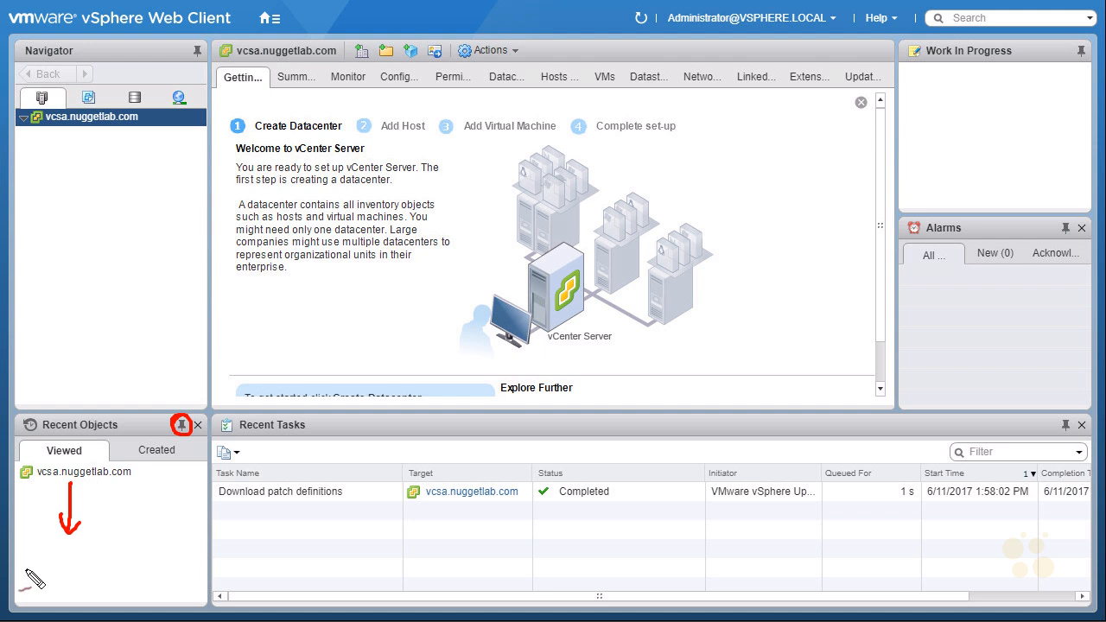
drag(143, 420, 169, 424)
mouse_move(65, 607)
mouse_down()
mouse_move(58, 577)
mouse_move(90, 609)
mouse_up()
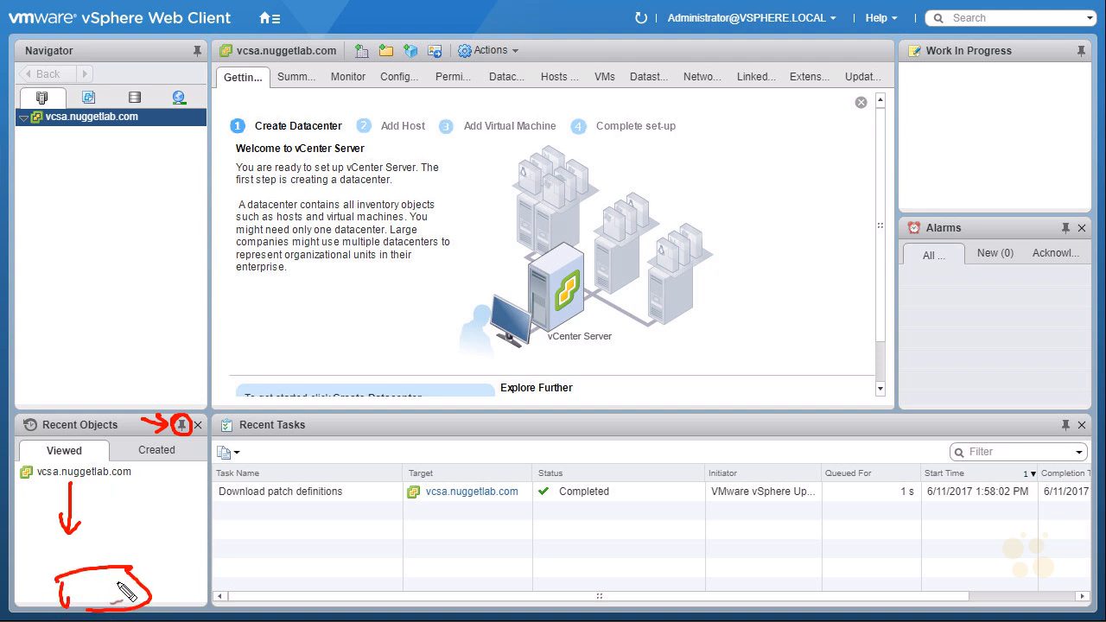
mouse_move(235, 436)
mouse_down()
mouse_move(225, 408)
mouse_move(249, 462)
mouse_up()
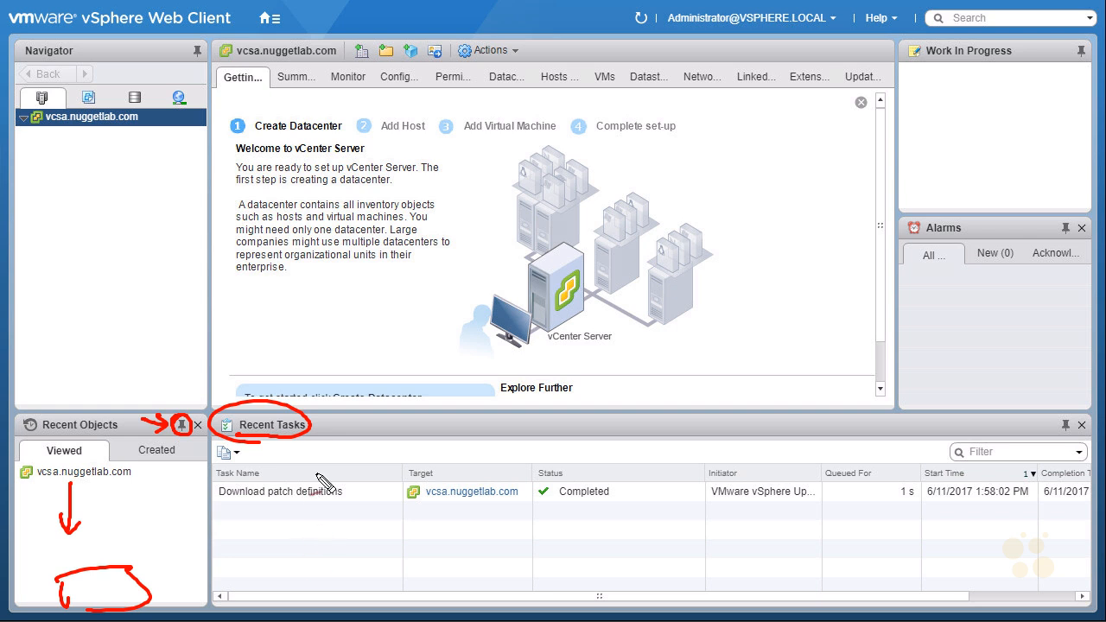
drag(1064, 412, 1055, 432)
drag(987, 425, 1041, 422)
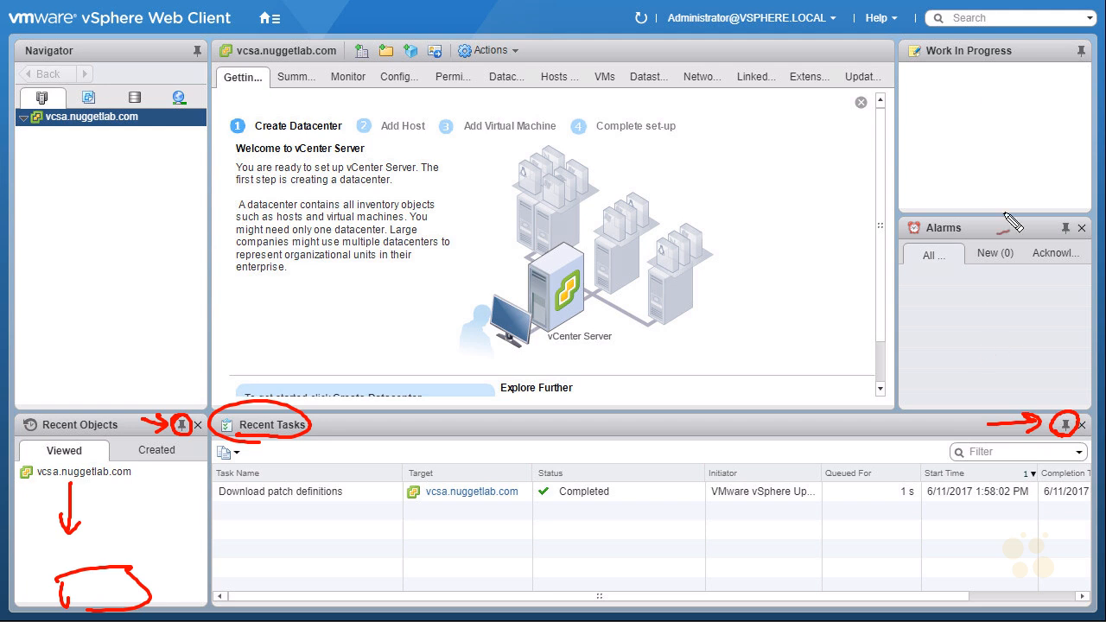
drag(924, 57, 1010, 57)
drag(919, 236, 959, 235)
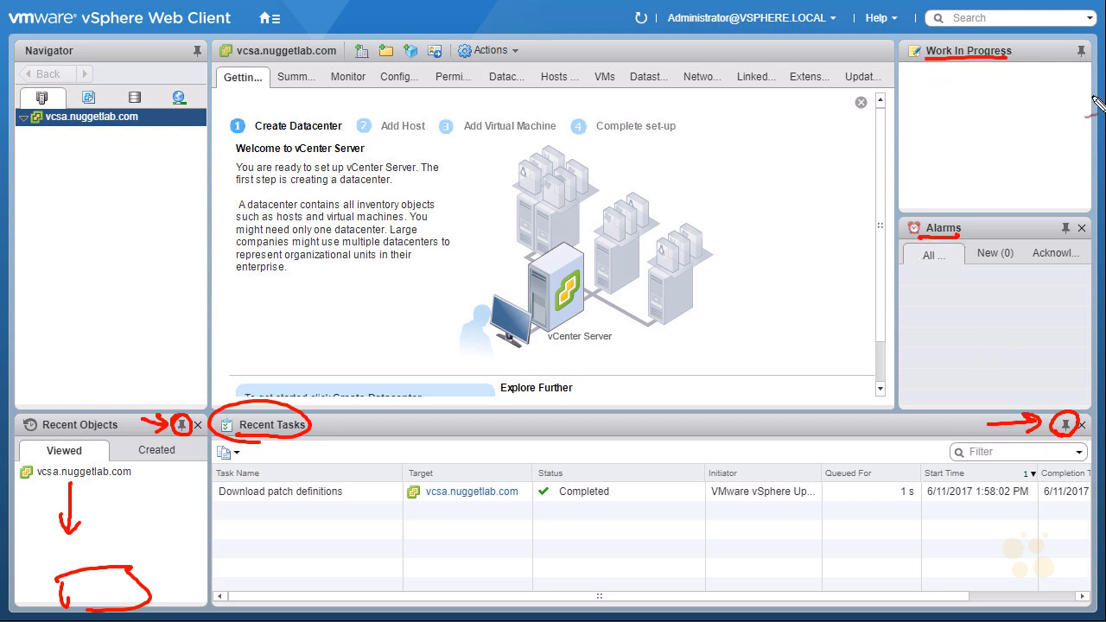
drag(1078, 42, 1084, 41)
drag(1067, 215, 1064, 218)
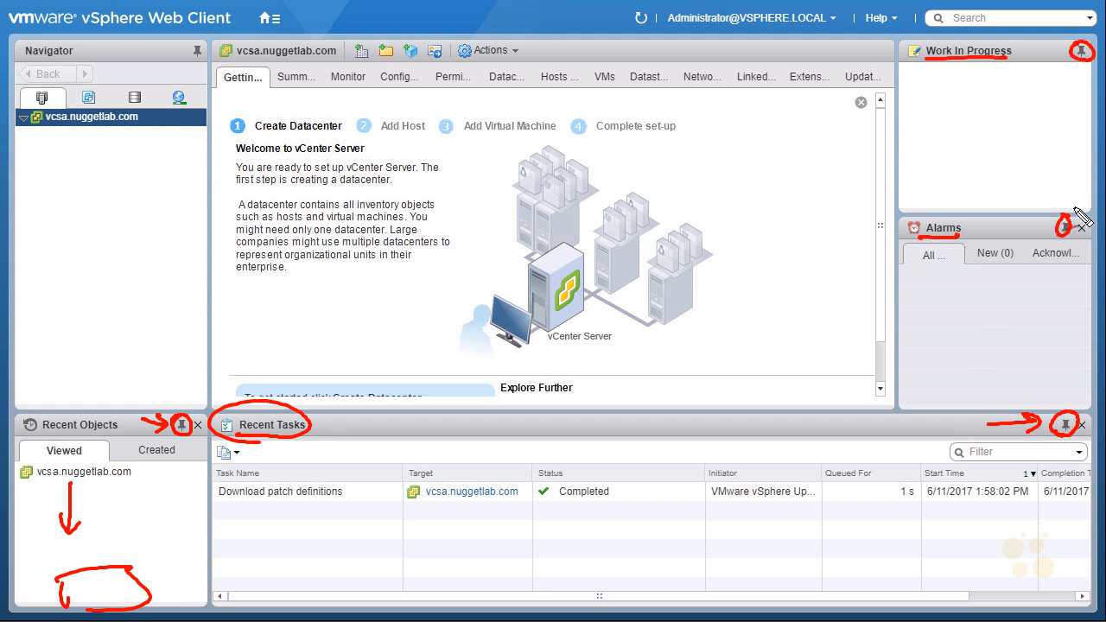
drag(1066, 342, 1077, 338)
- Unpin the Recent Objects, Recent Tasks, Alarms and Work In Progress panels
key(Escape)
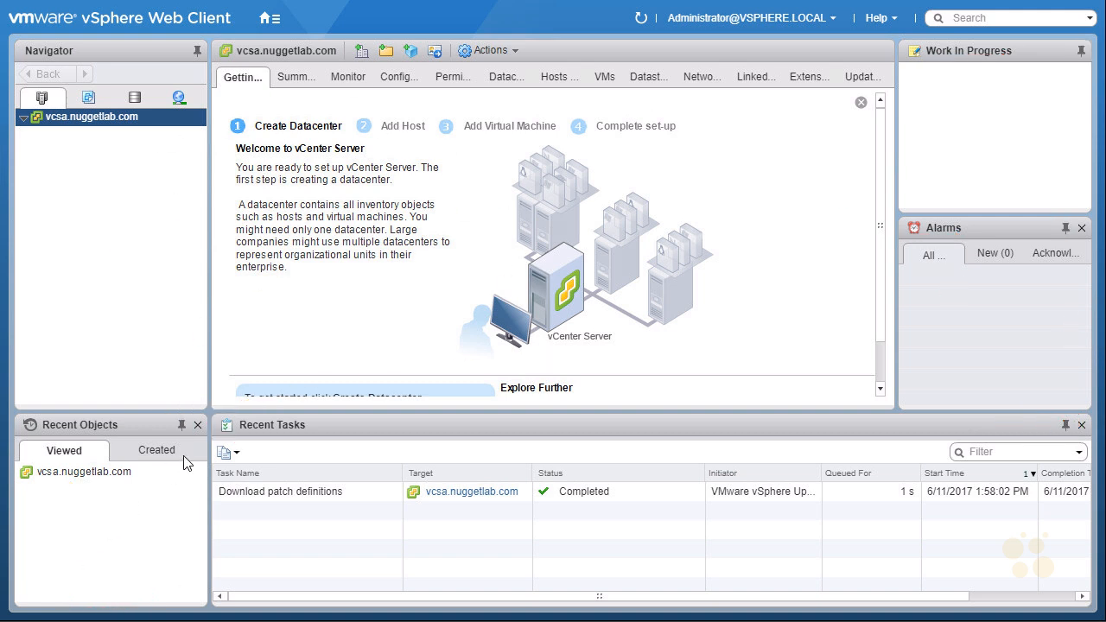
click(183, 427)
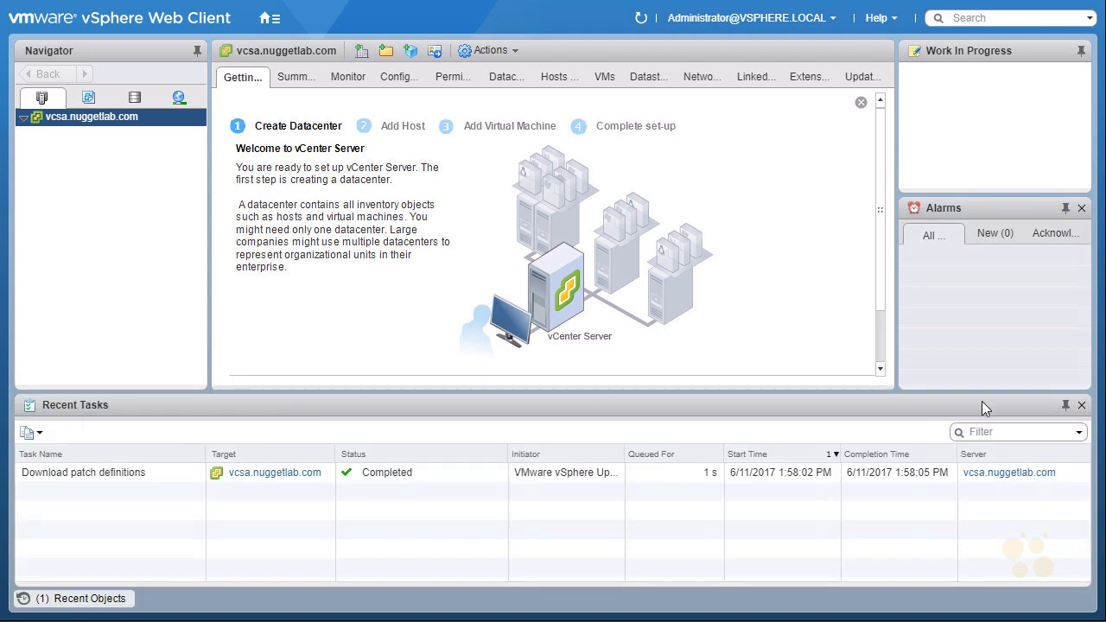
click(1066, 407)
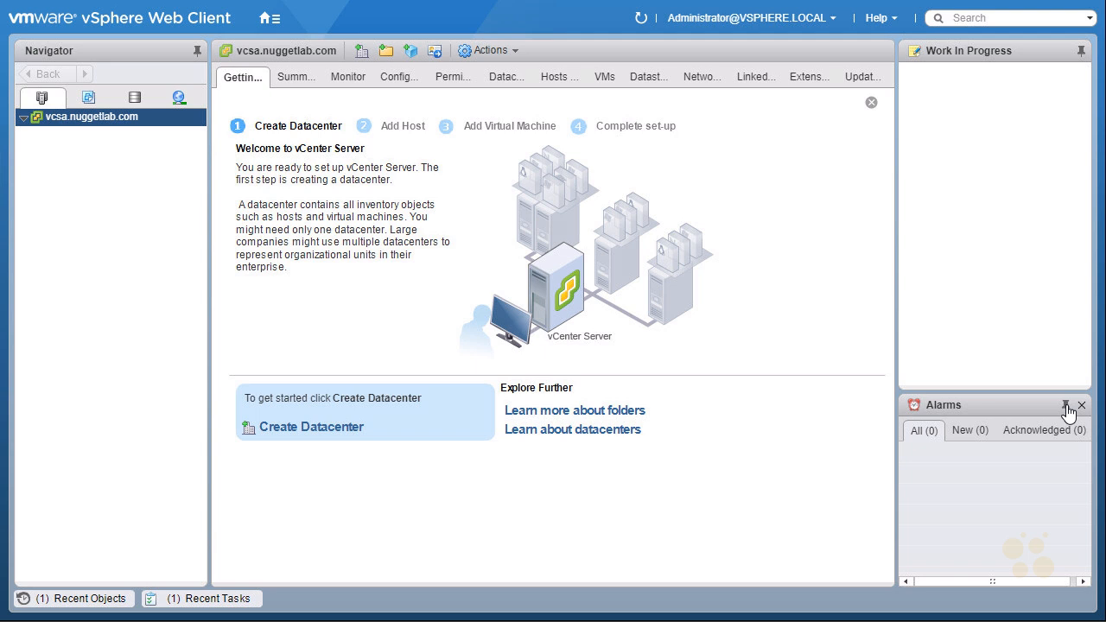
click(1066, 406)
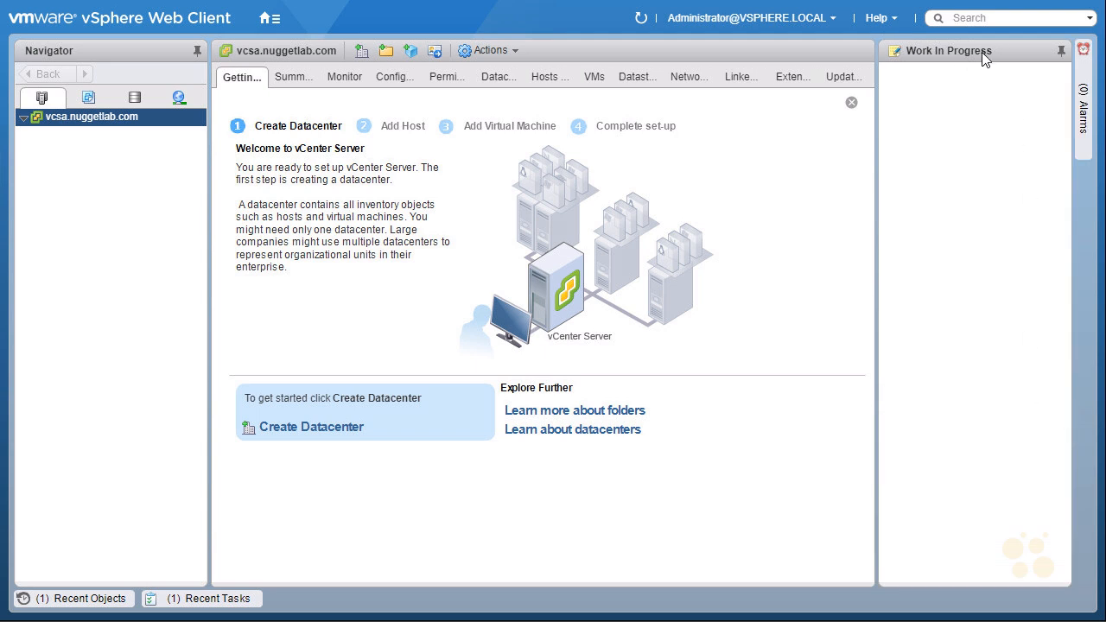
click(1061, 53)
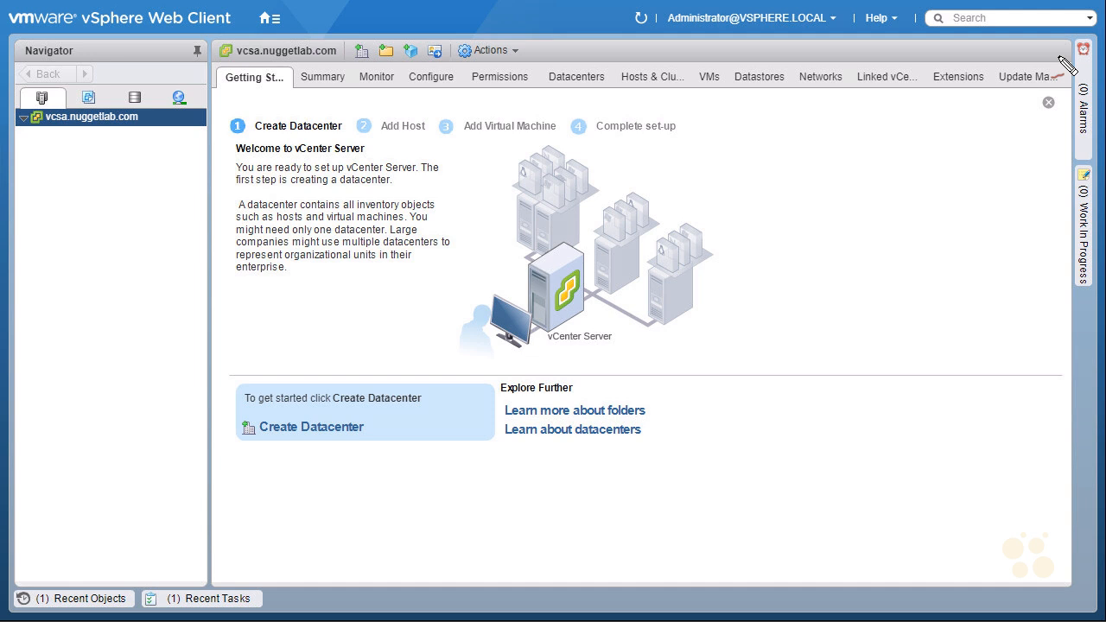
- Bring up the actions menu for vcsa.nuggetlab.com in the Navigator
mouse_move(71, 574)
mouse_down()
mouse_move(38, 574)
mouse_move(38, 585)
mouse_up()
mouse_move(186, 568)
mouse_down()
mouse_move(162, 616)
mouse_move(166, 591)
mouse_up()
drag(1104, 179, 1104, 274)
mouse_move(1090, 50)
mouse_down()
mouse_move(1066, 135)
mouse_move(1079, 55)
mouse_up()
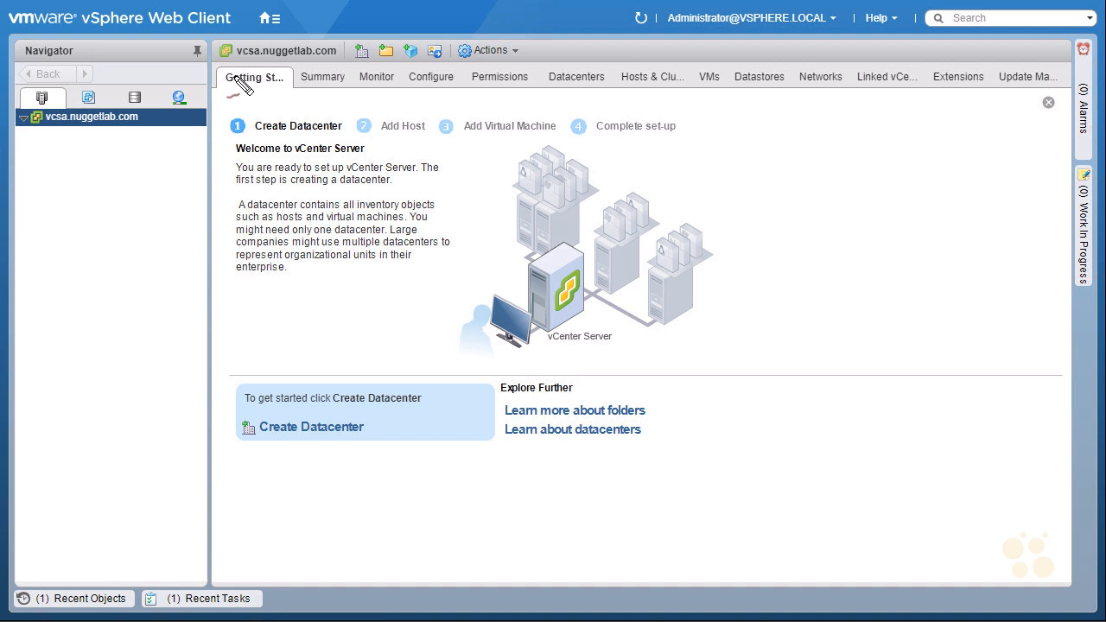
mouse_move(243, 86)
mouse_down()
mouse_move(282, 105)
mouse_move(259, 107)
mouse_up()
drag(37, 125, 141, 126)
drag(626, 362, 611, 396)
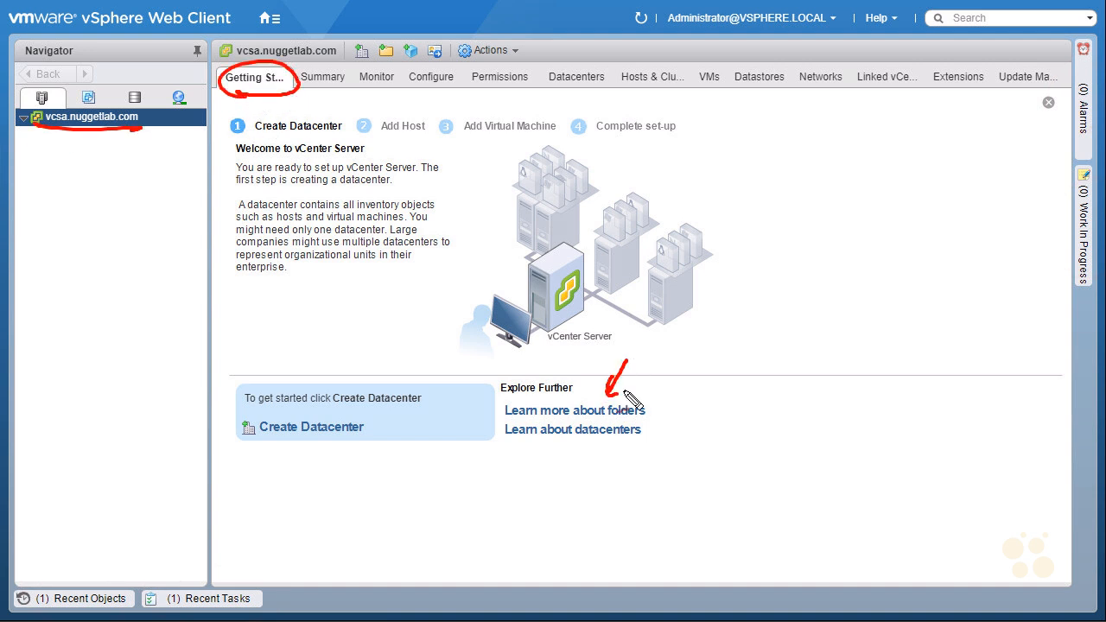
drag(590, 467, 603, 462)
mouse_move(311, 456)
mouse_down()
mouse_move(248, 445)
mouse_move(326, 441)
mouse_move(336, 451)
mouse_up()
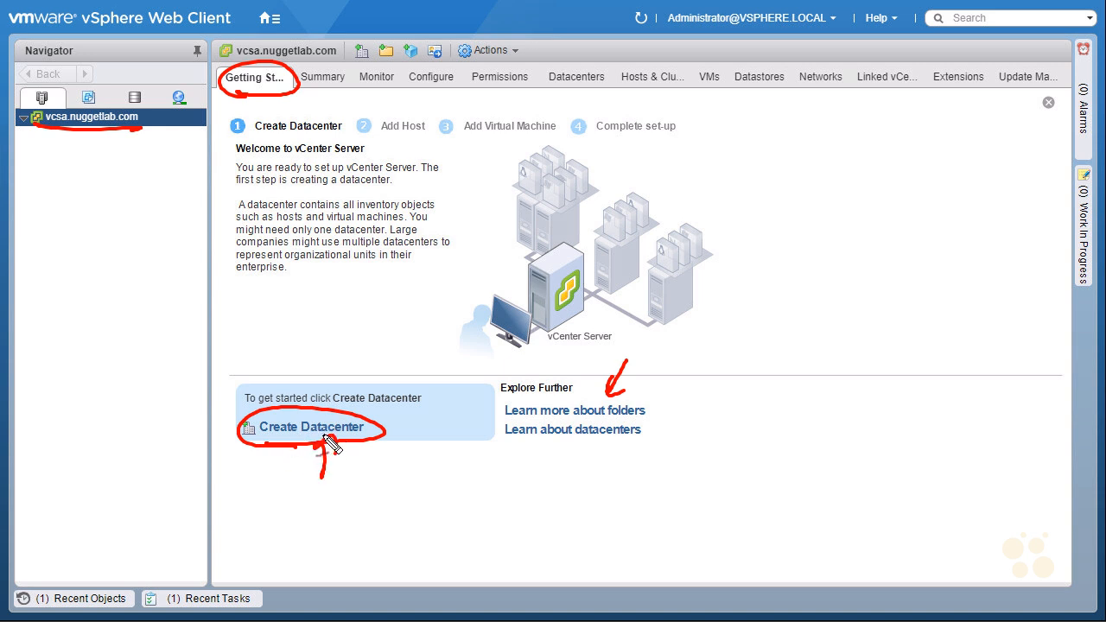
drag(127, 189, 124, 140)
drag(114, 159, 133, 153)
key(Escape)
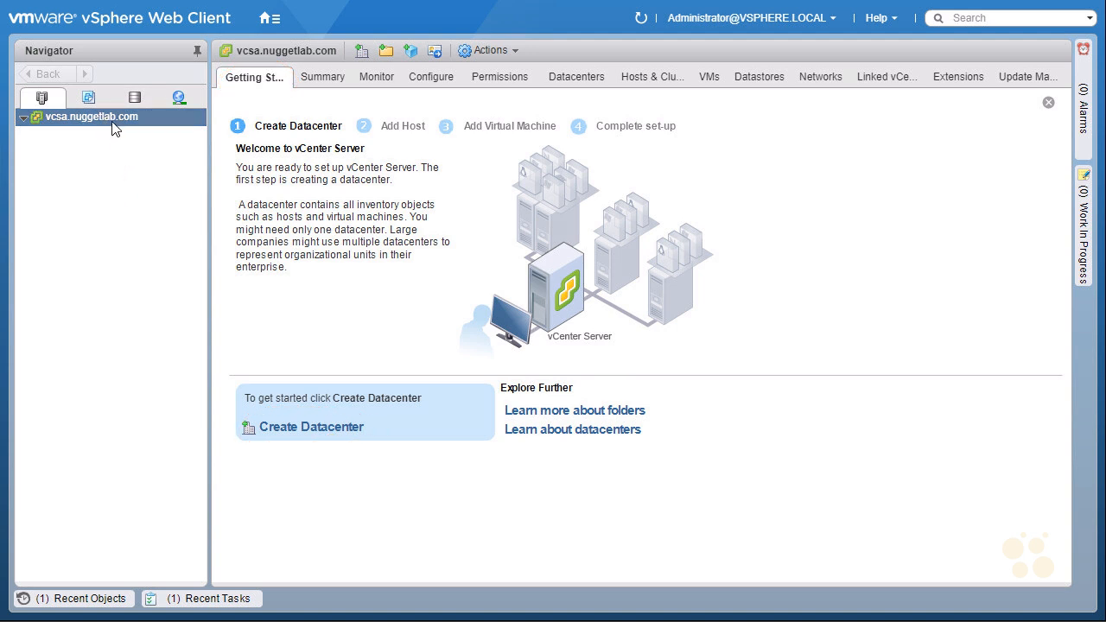
right_click(164, 122)
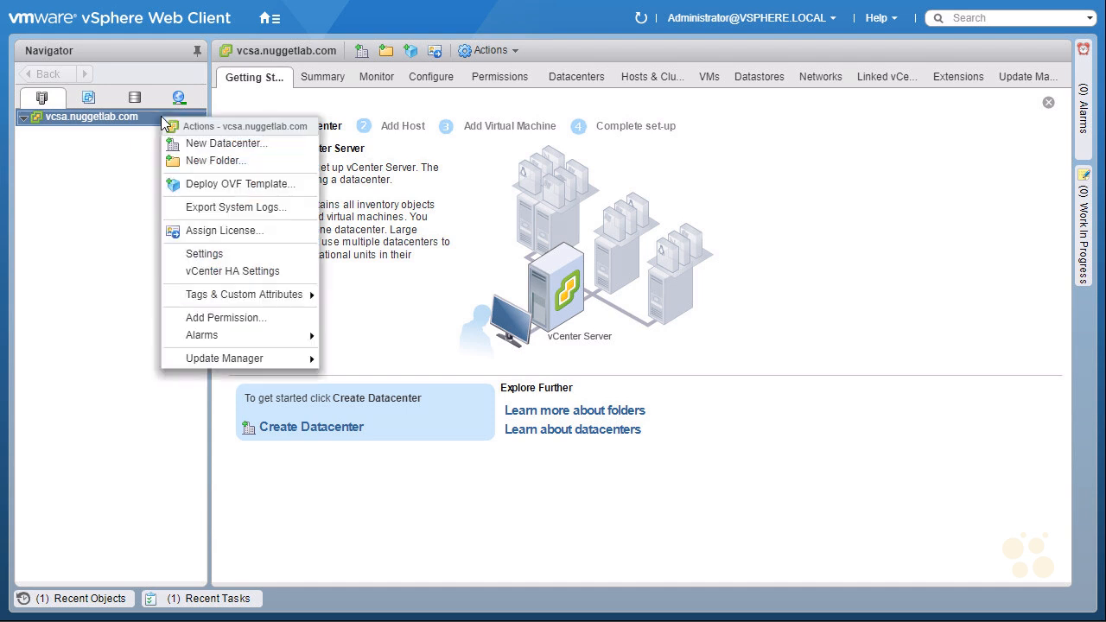
- Create the USA folder under vcsa.nuggetlab.com, then expand and select it
click(220, 167)
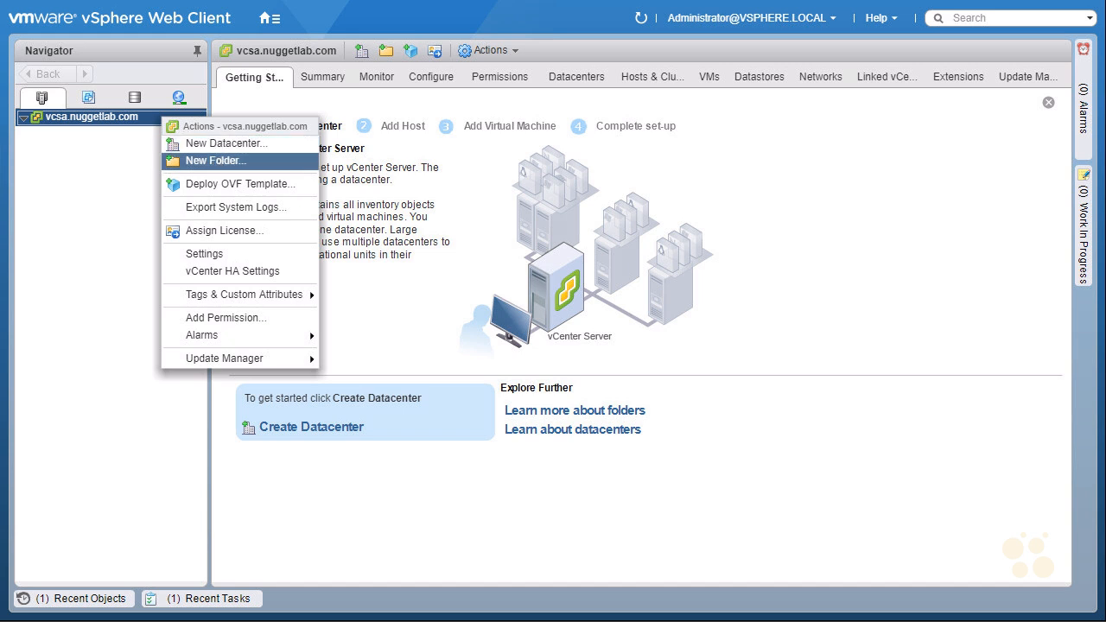
text(USA)
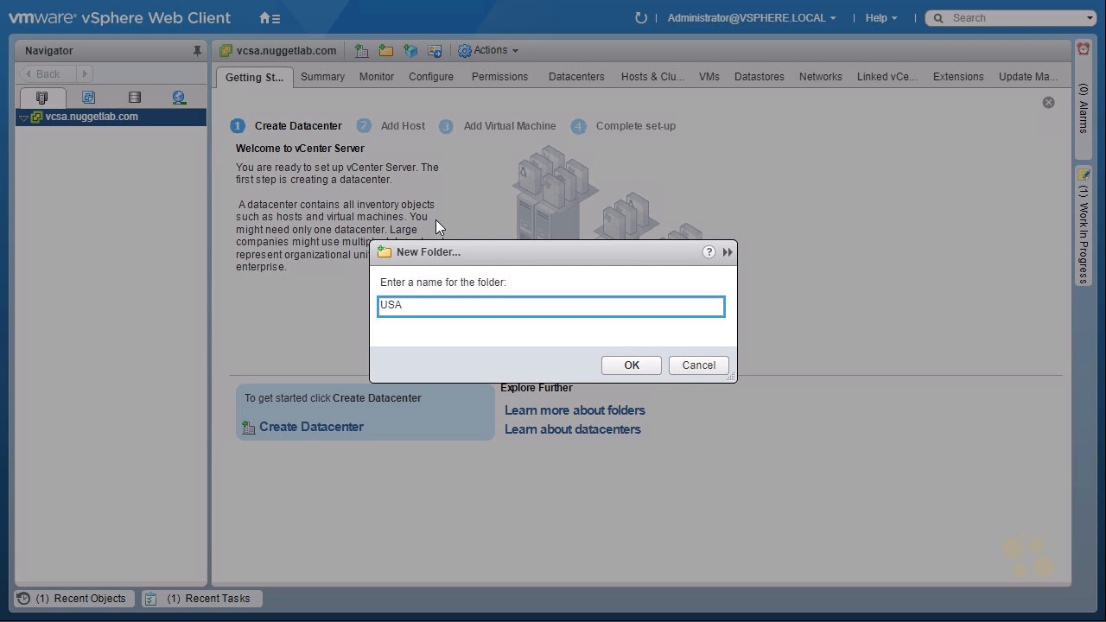
click(631, 365)
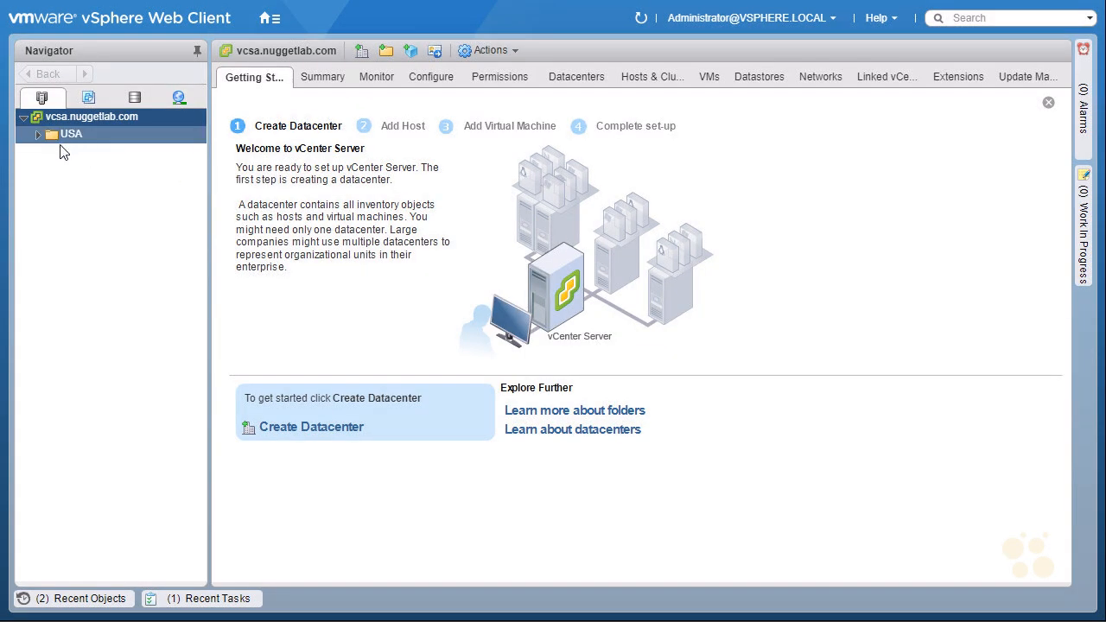
click(38, 137)
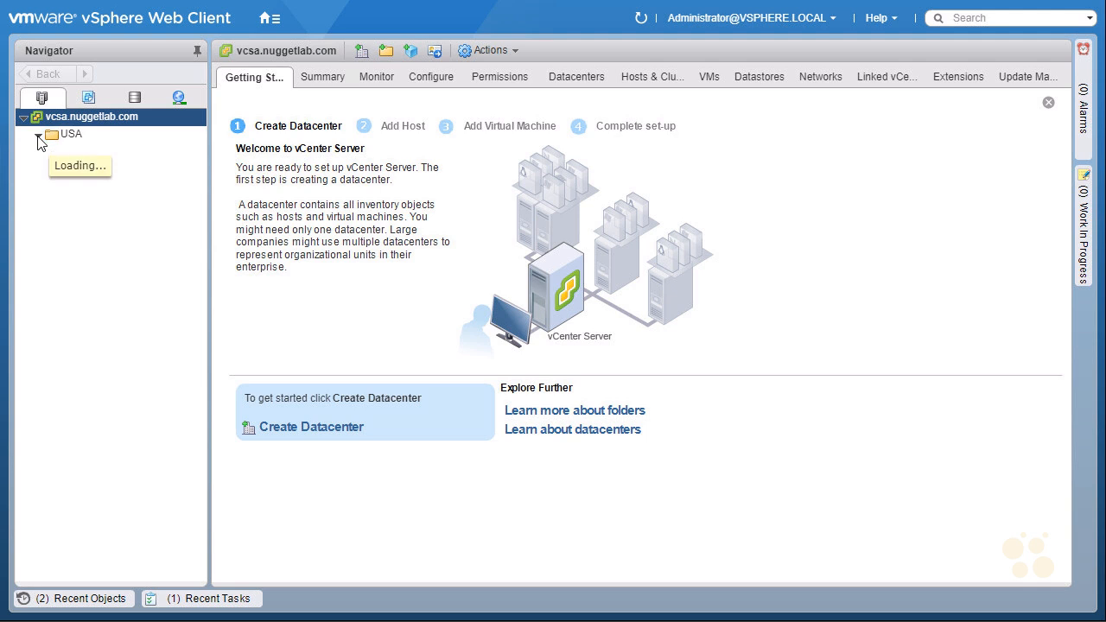
click(82, 134)
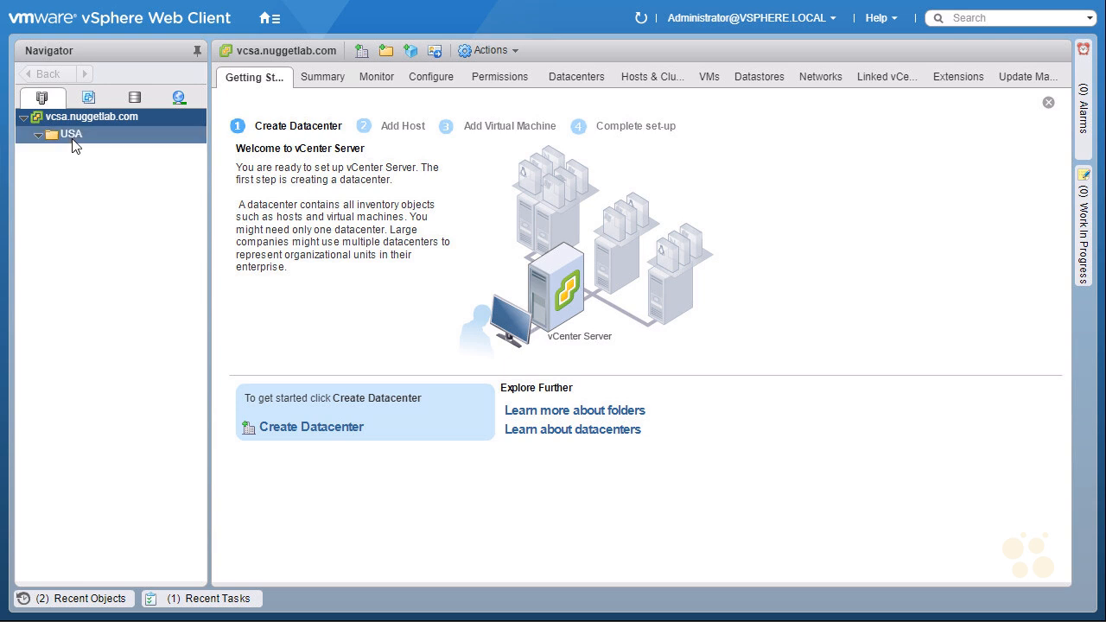
- Add a new datacenter in USA, prefixing the default name with LV- to make LV-Datacenter
right_click(93, 142)
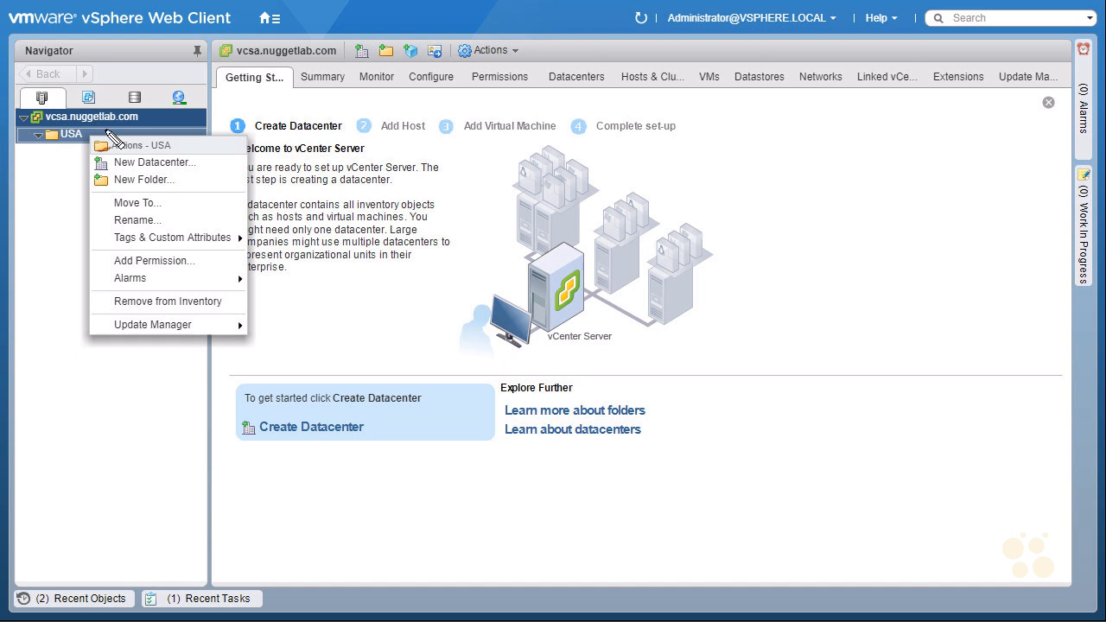
drag(56, 143, 77, 140)
mouse_move(113, 162)
mouse_down()
mouse_move(186, 155)
mouse_move(129, 135)
mouse_move(95, 155)
mouse_up()
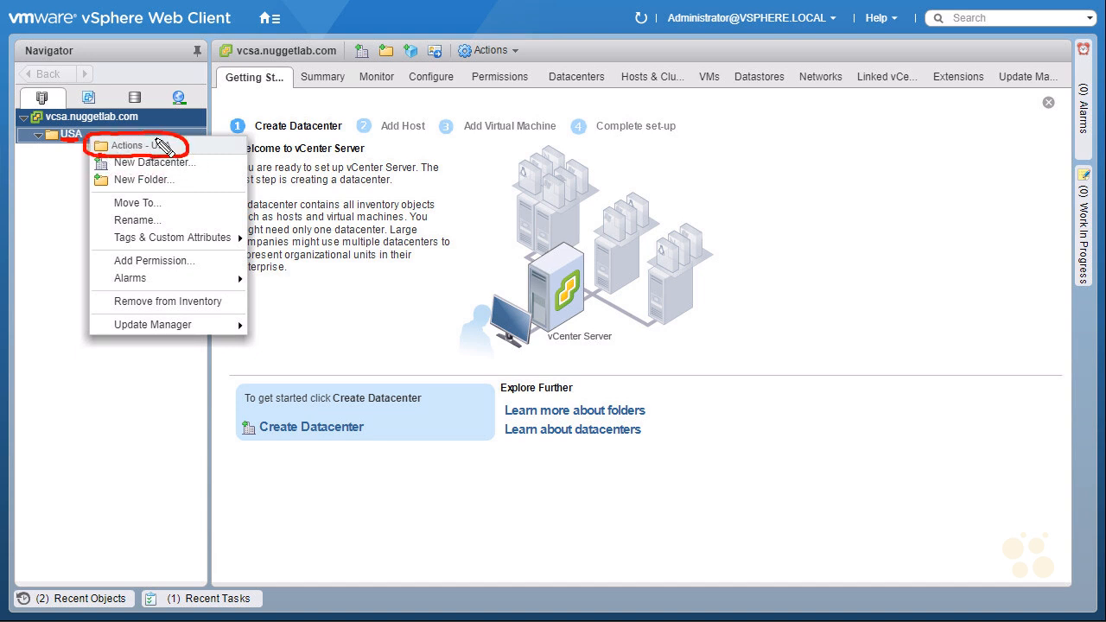
mouse_move(199, 131)
mouse_down()
mouse_move(175, 144)
mouse_move(185, 146)
mouse_up()
key(Escape)
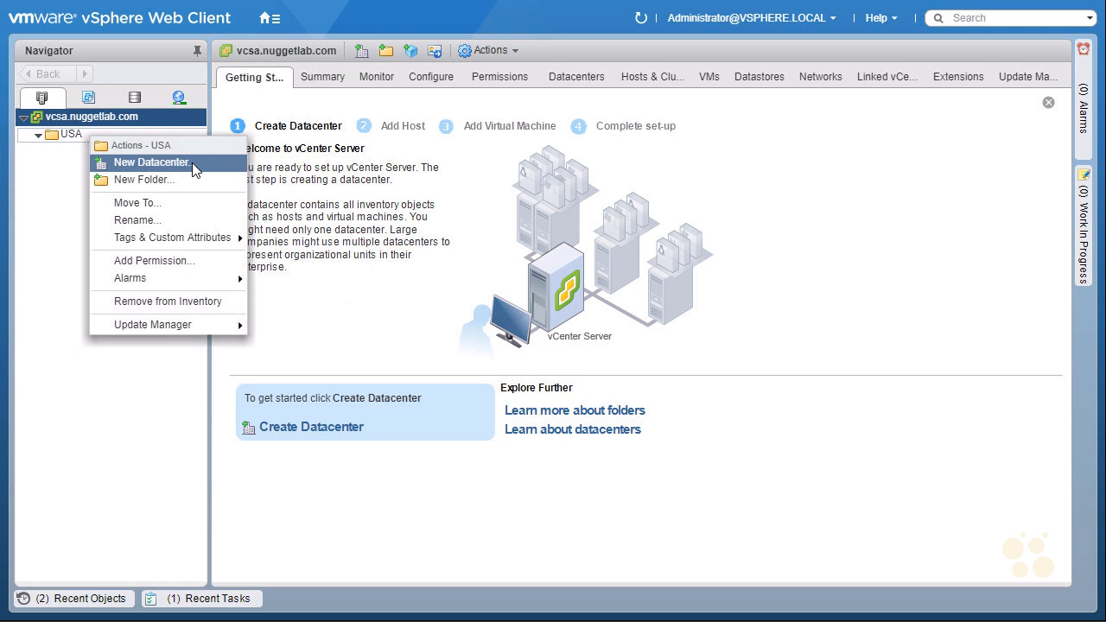
click(152, 162)
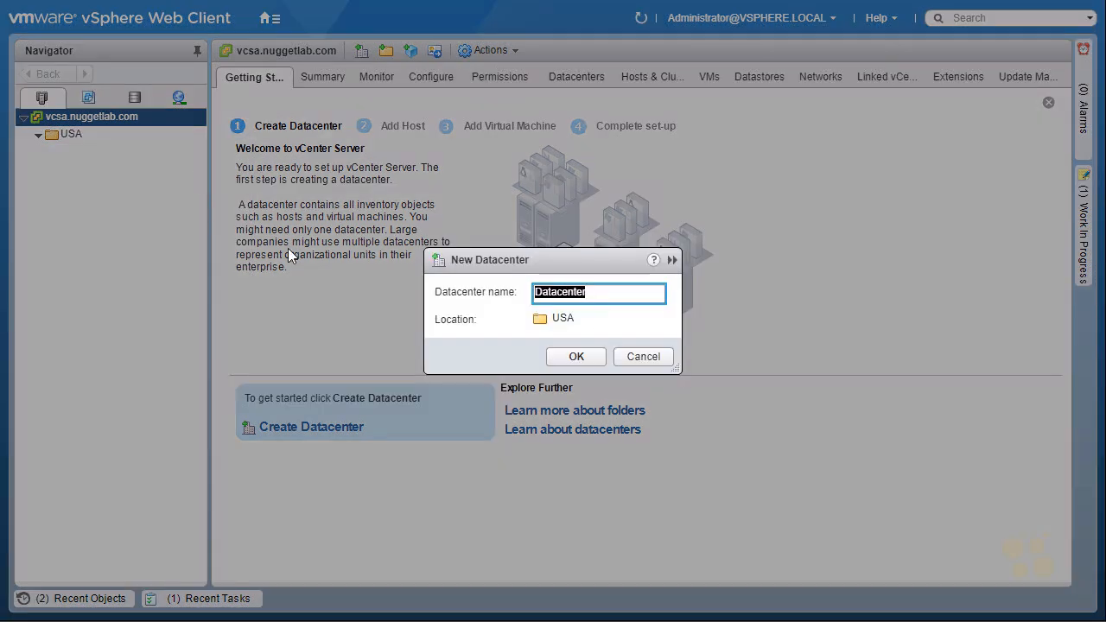
click(545, 292)
text(LV-)
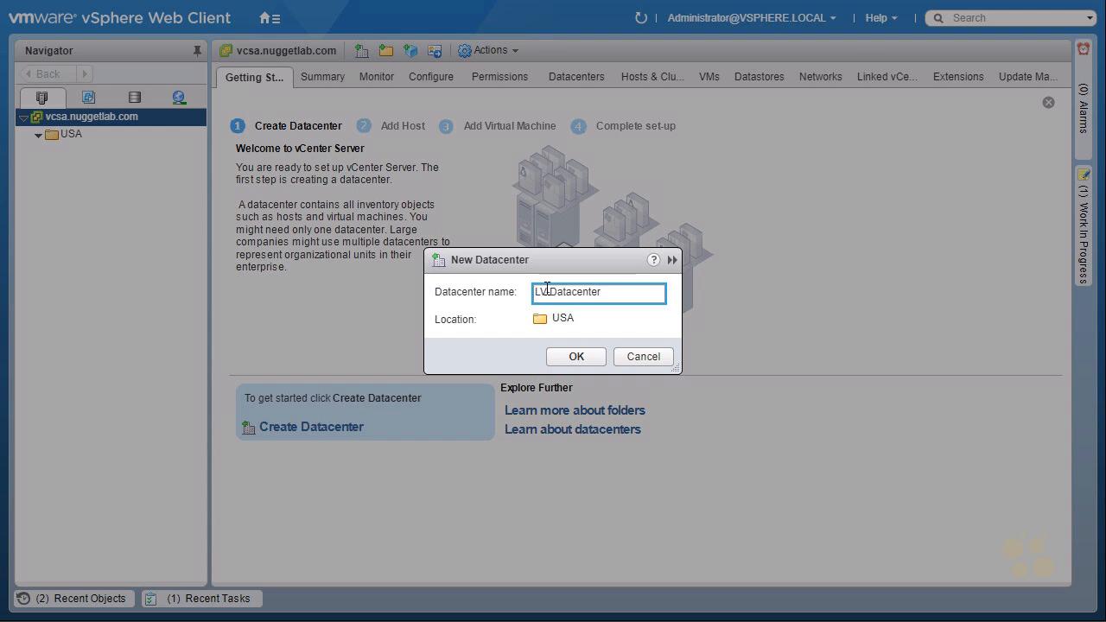
click(576, 356)
click(101, 156)
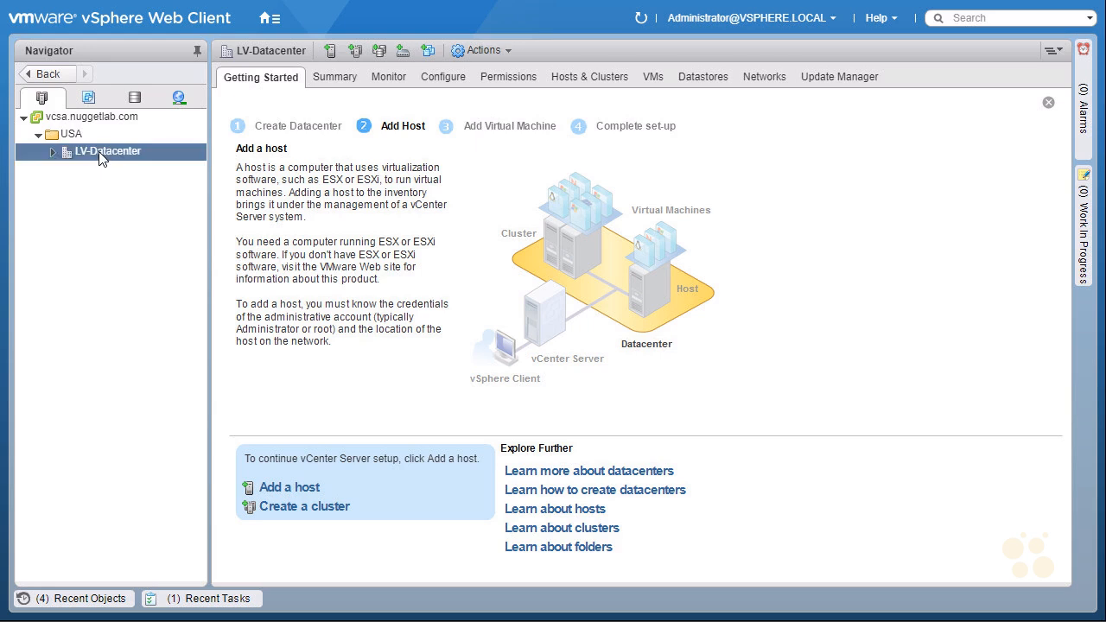
click(45, 135)
click(24, 118)
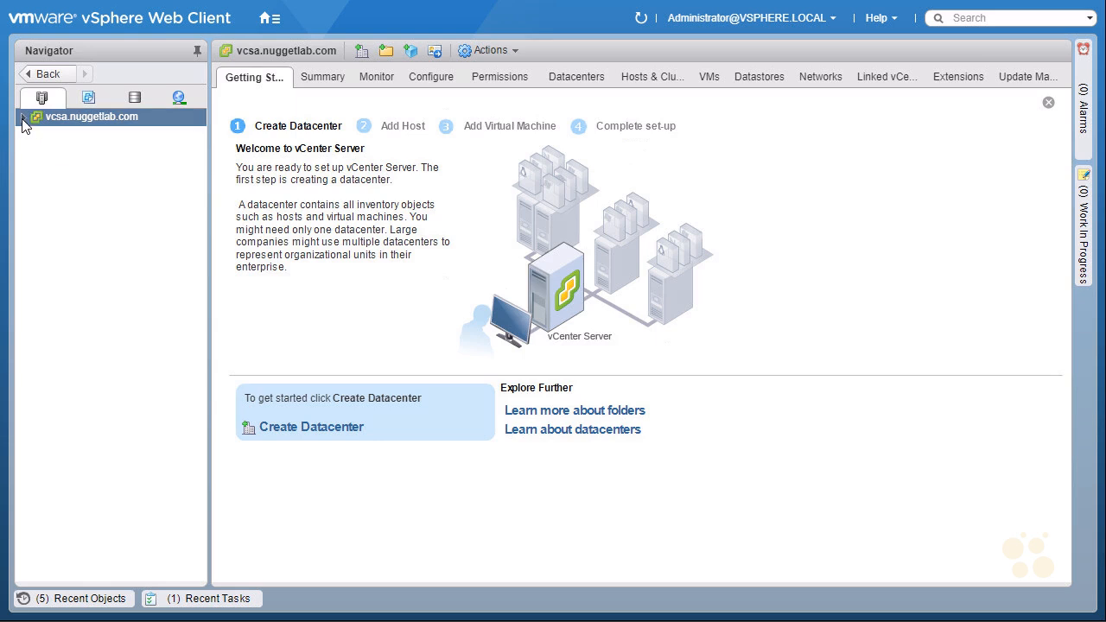
click(24, 118)
click(38, 135)
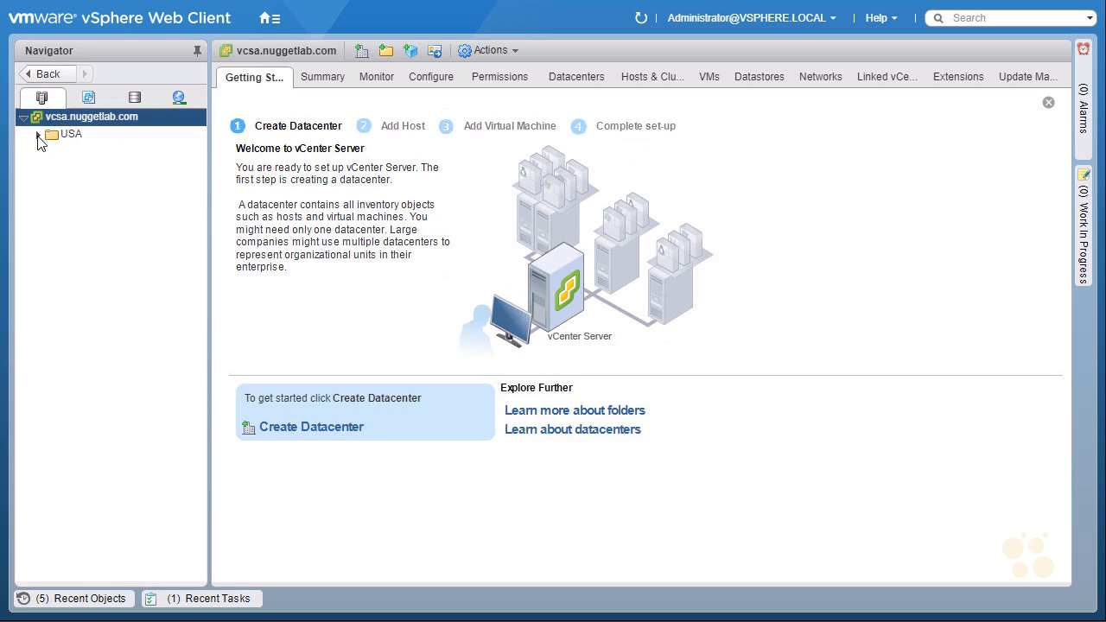
click(38, 135)
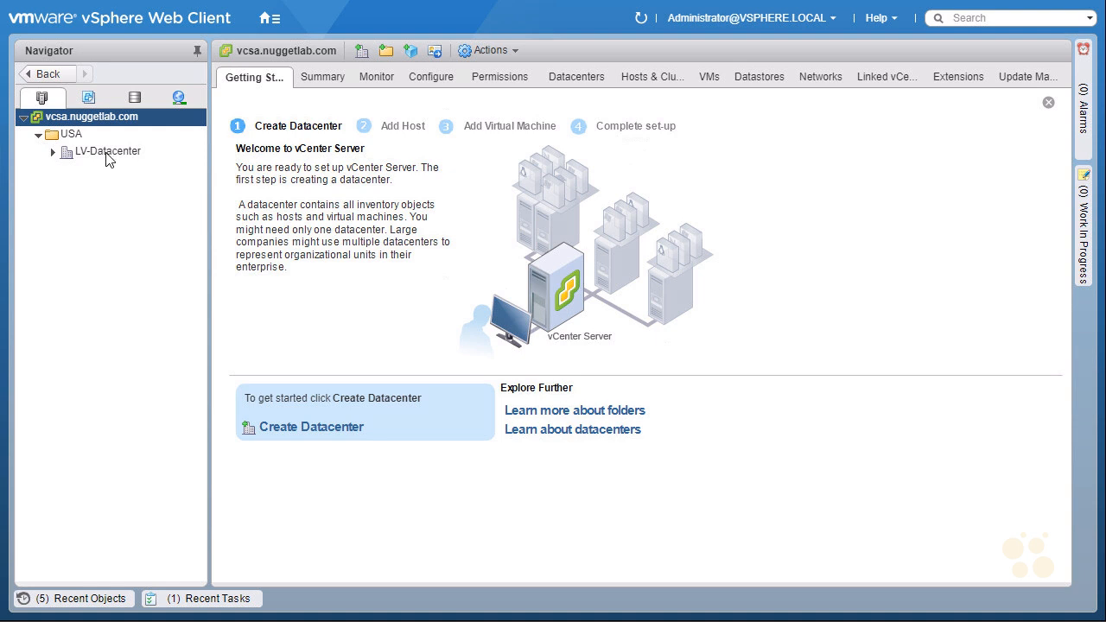
click(52, 154)
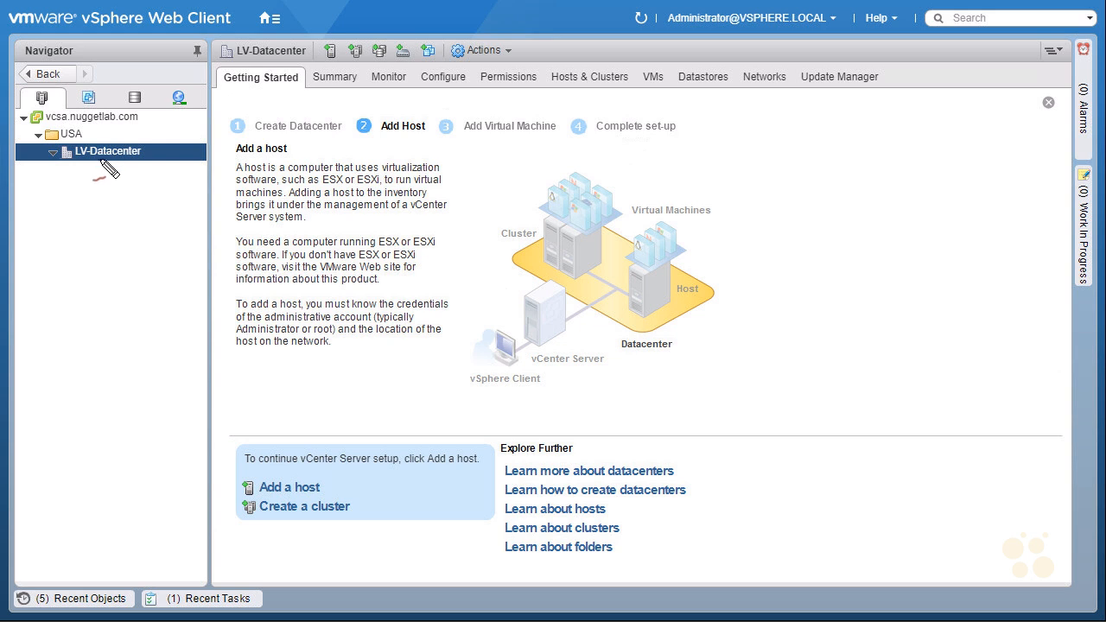
mouse_move(261, 90)
mouse_down()
mouse_move(246, 95)
mouse_move(253, 102)
mouse_up()
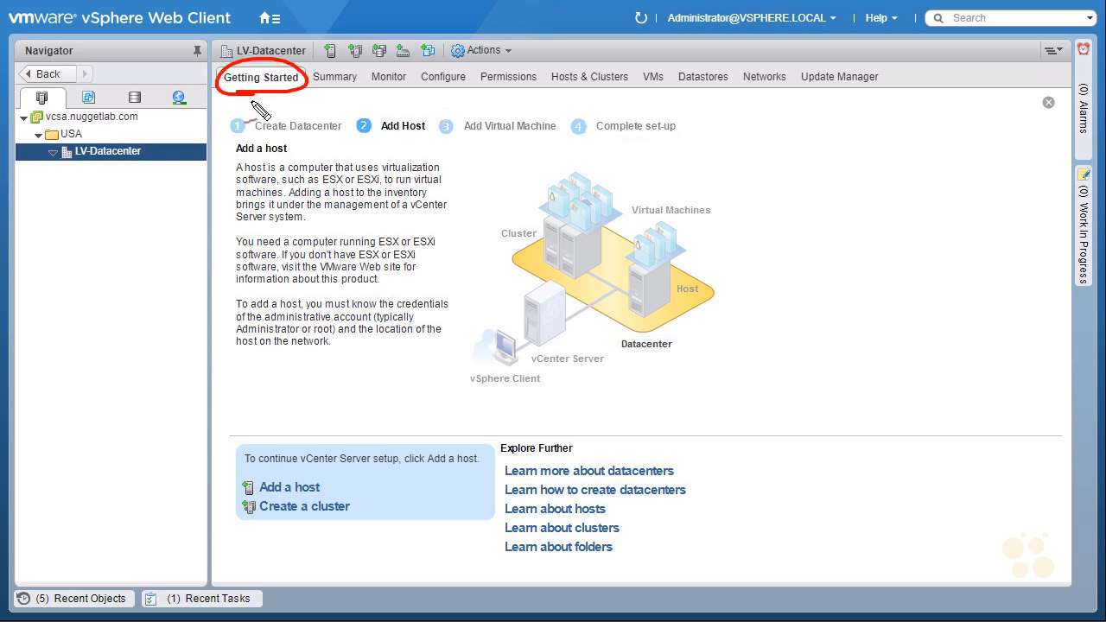
drag(235, 157, 291, 157)
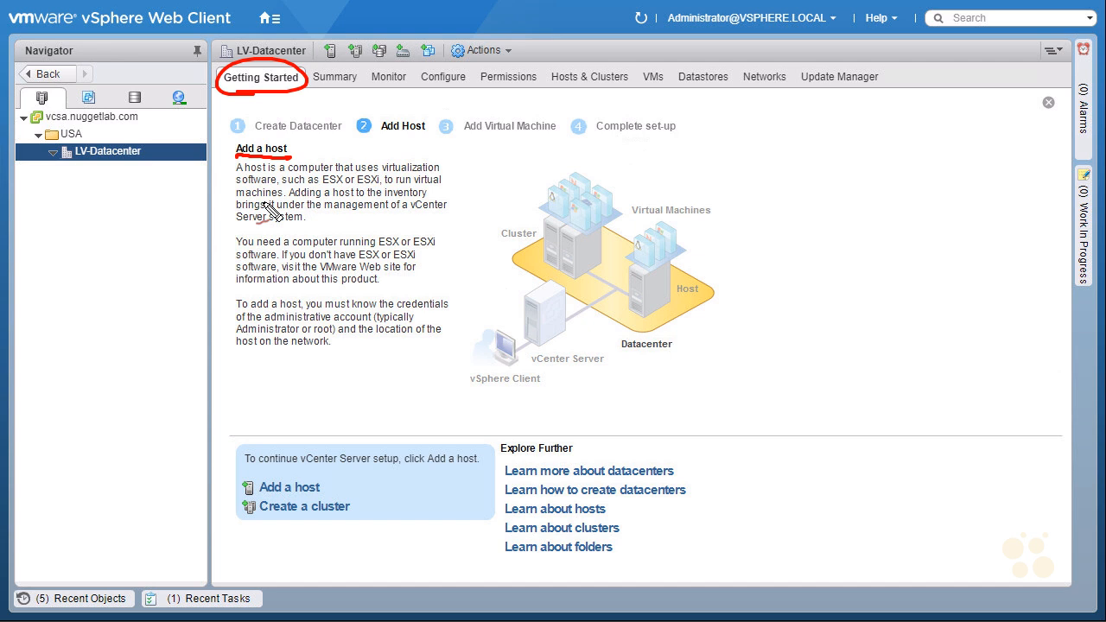
mouse_move(478, 160)
mouse_down()
mouse_move(450, 182)
mouse_move(463, 182)
mouse_up()
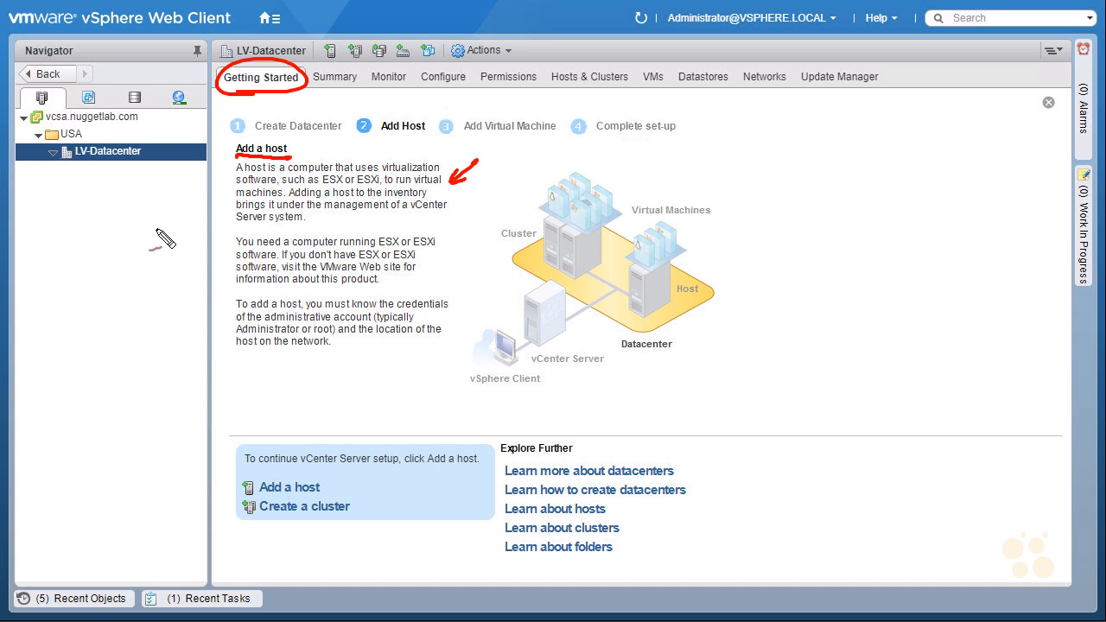
mouse_move(128, 211)
mouse_down()
mouse_move(135, 171)
mouse_move(138, 182)
mouse_up()
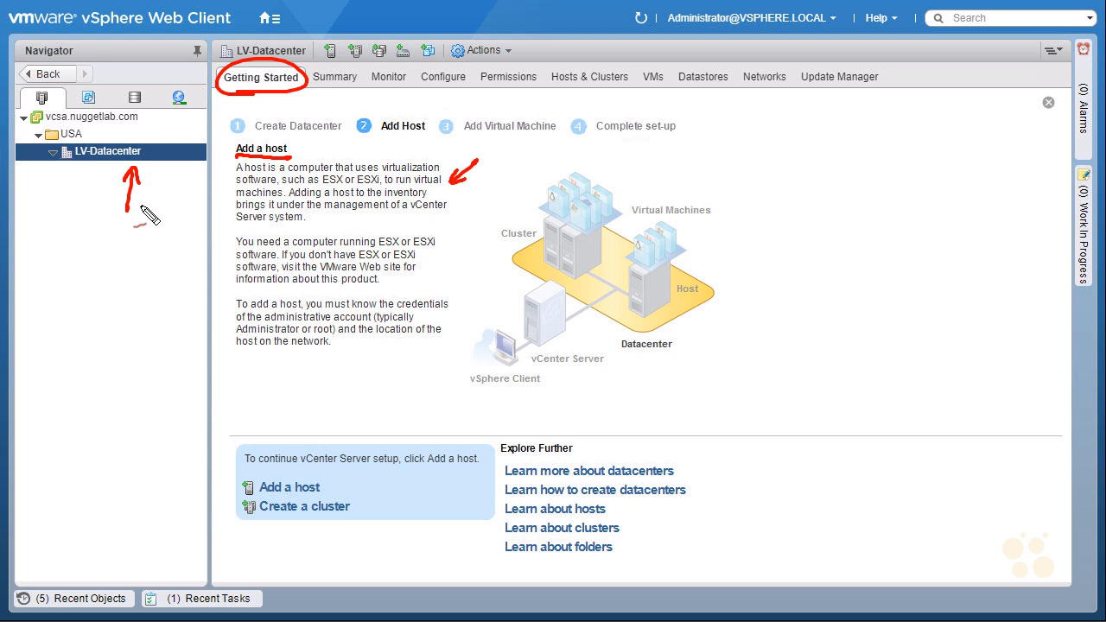
drag(290, 200, 423, 199)
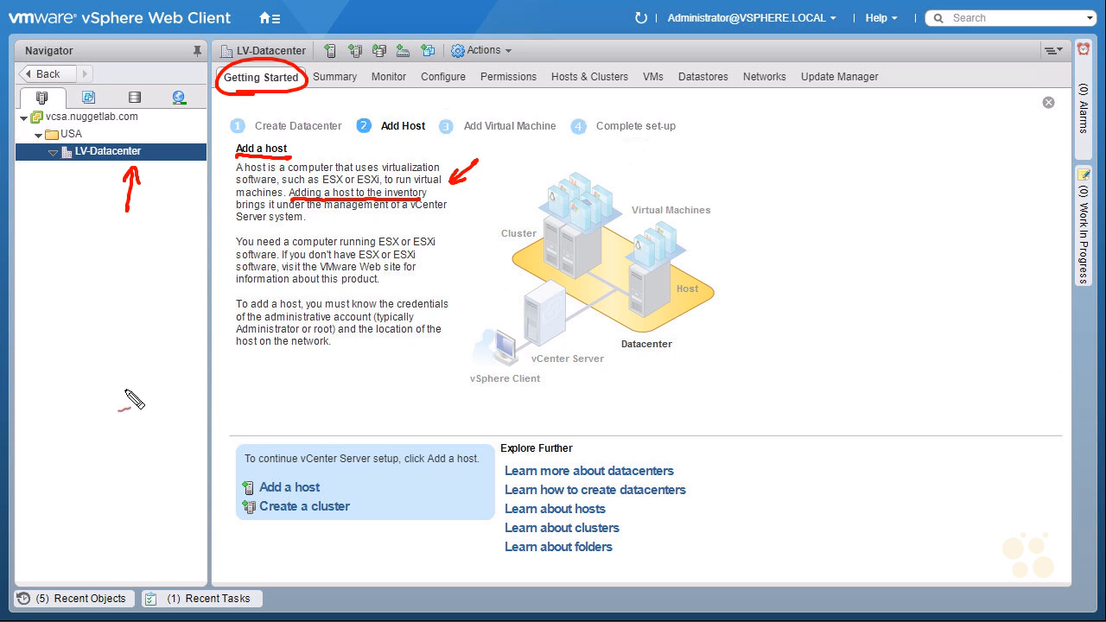
key(Escape)
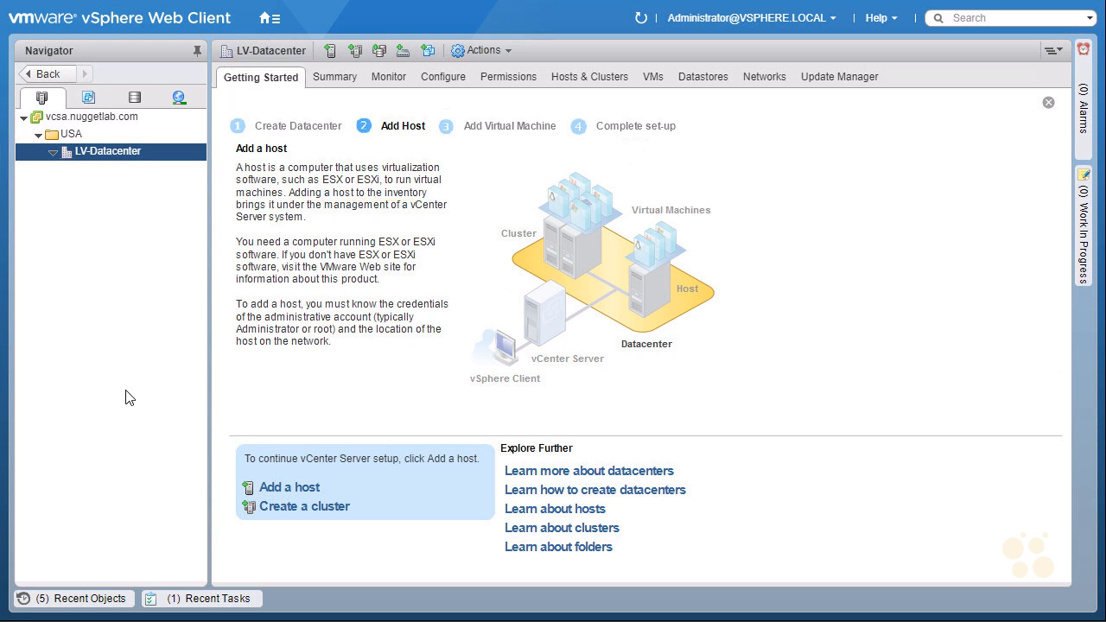
- Start adding host esxi-1 to LV-Datacenter and move on to connection settings
right_click(142, 158)
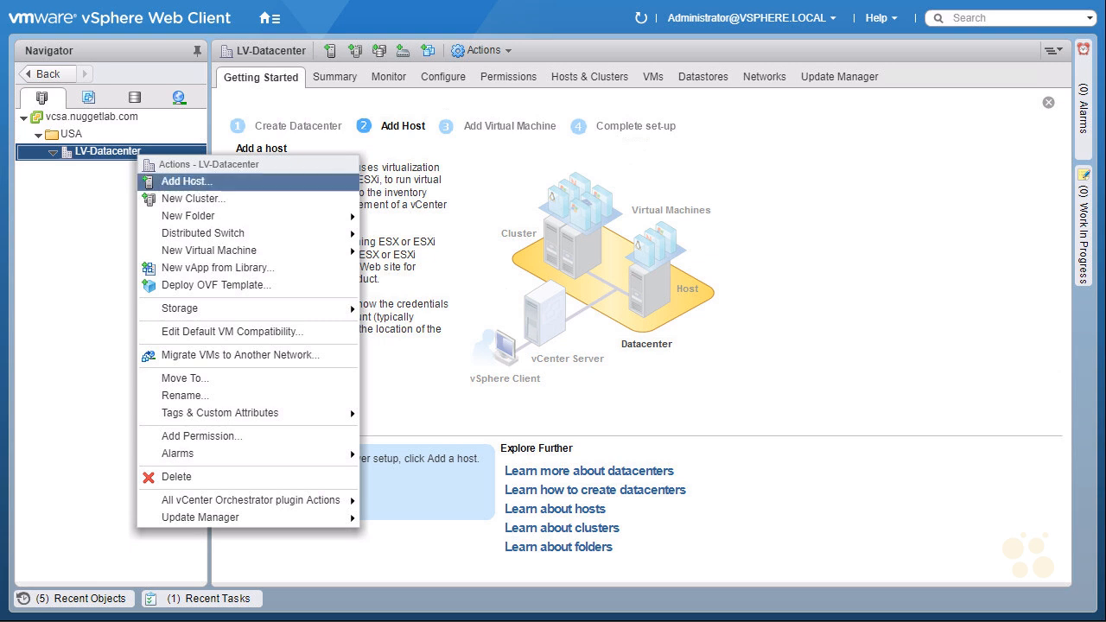
click(197, 184)
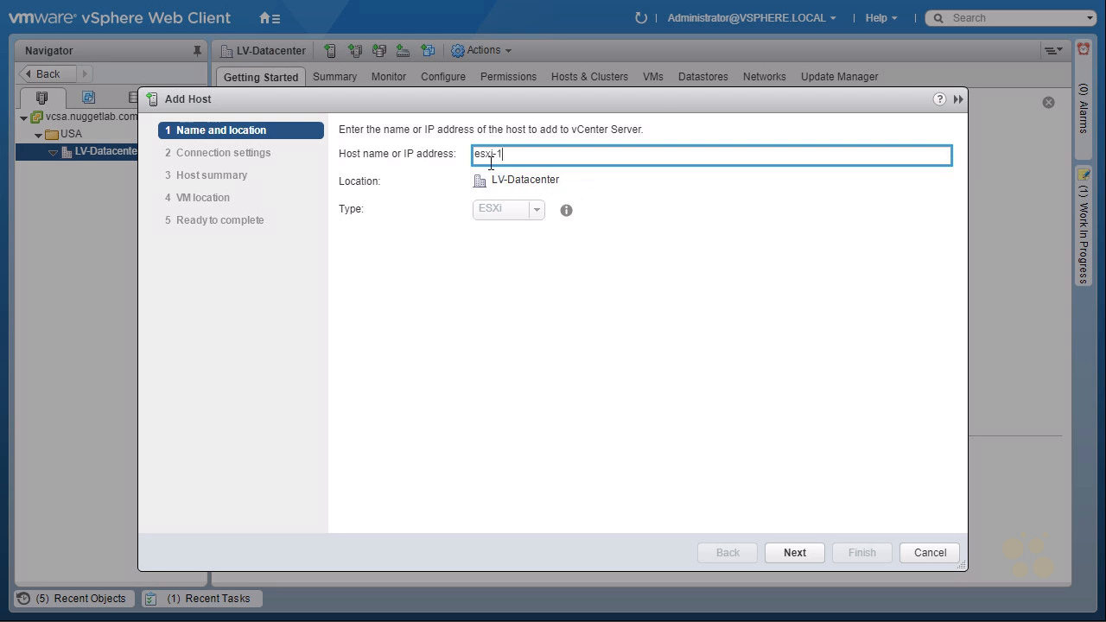
click(792, 552)
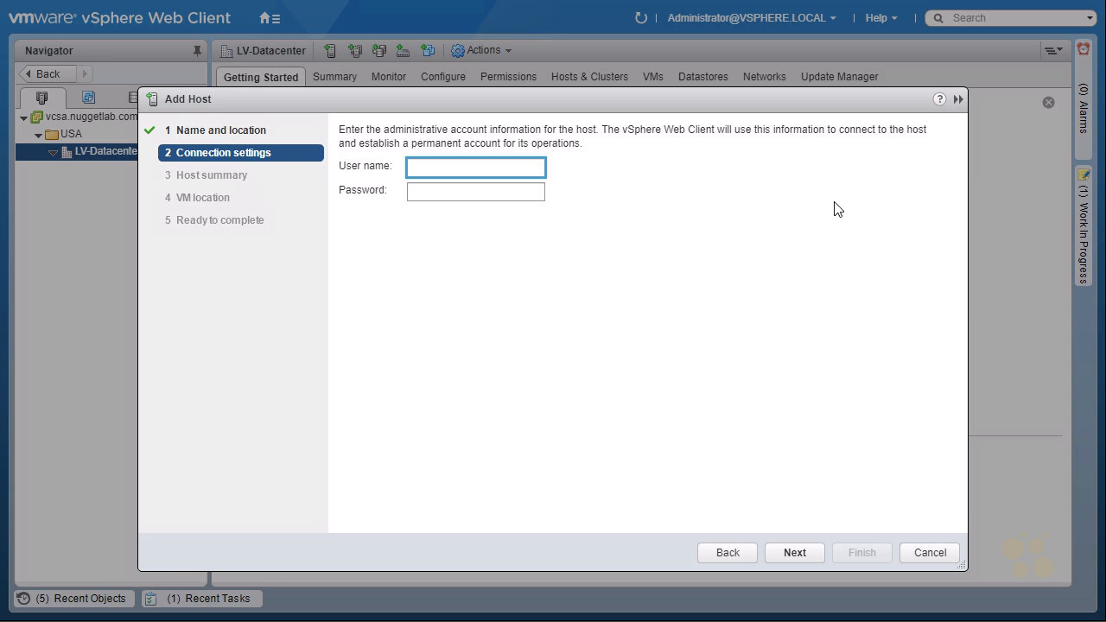
- Enter user name root and the host's password as connection credentials
text(root)
key(Tab)
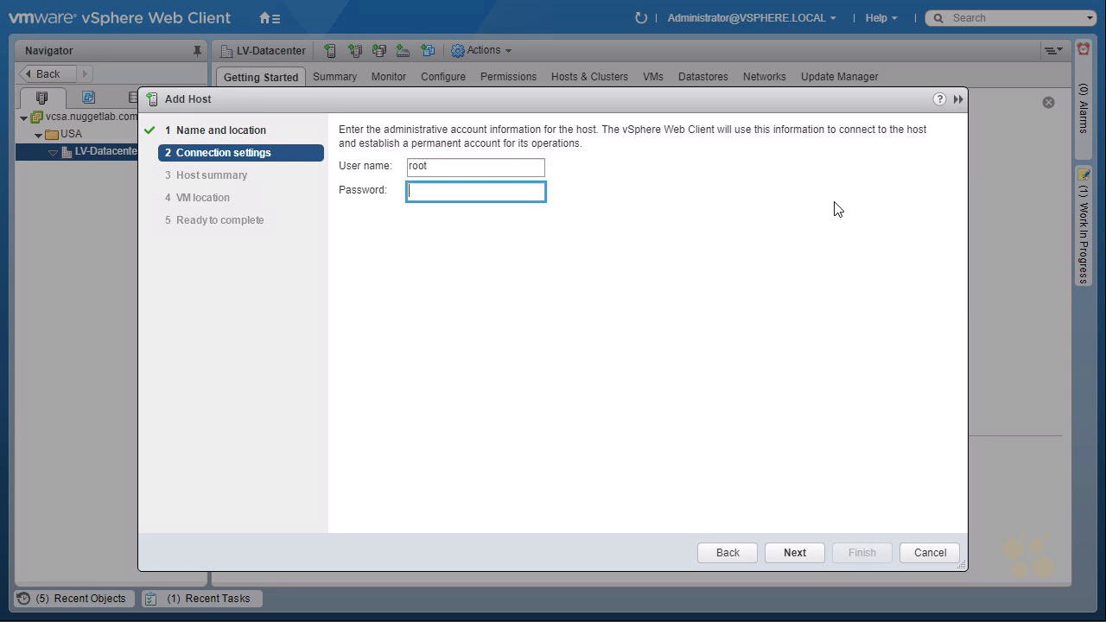
text(********)
- Connect to esxi-1, accept its certificate alert, and move past Host summary to licensing
click(795, 553)
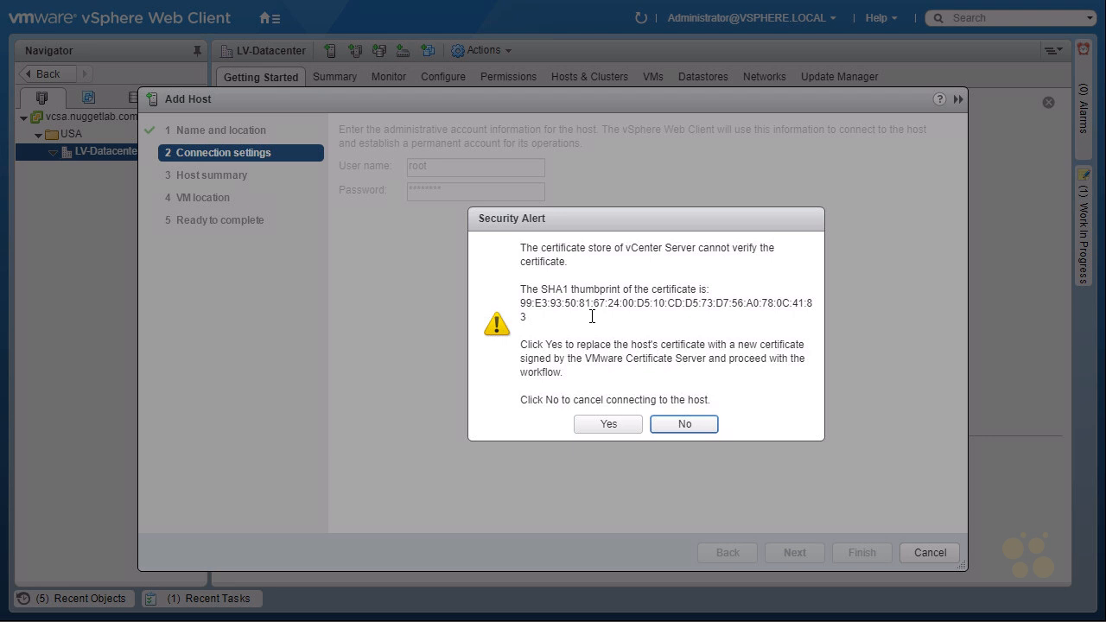
click(608, 423)
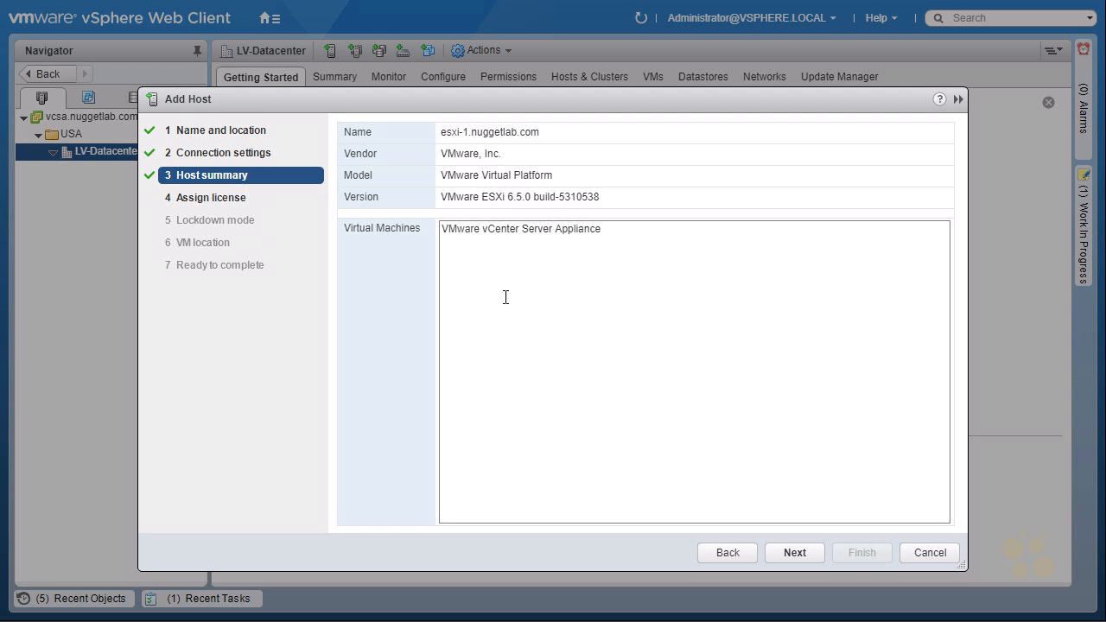
click(807, 551)
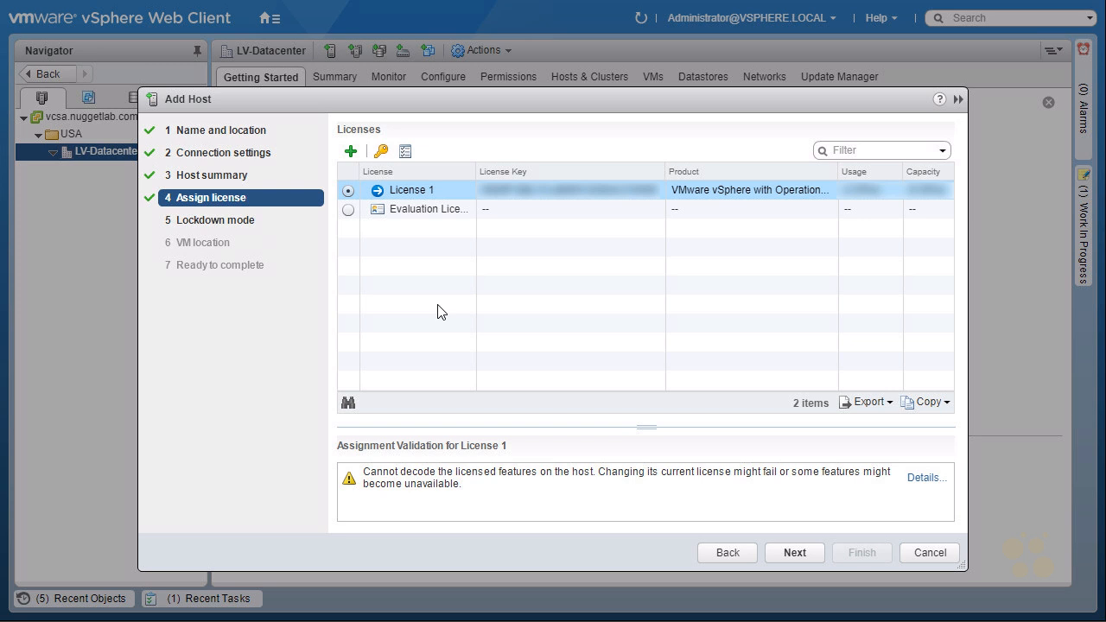
- Keep License 1 and compare the Strict and Normal lockdown mode options
click(793, 554)
mouse_move(198, 233)
mouse_down()
mouse_move(202, 209)
mouse_move(205, 228)
mouse_up()
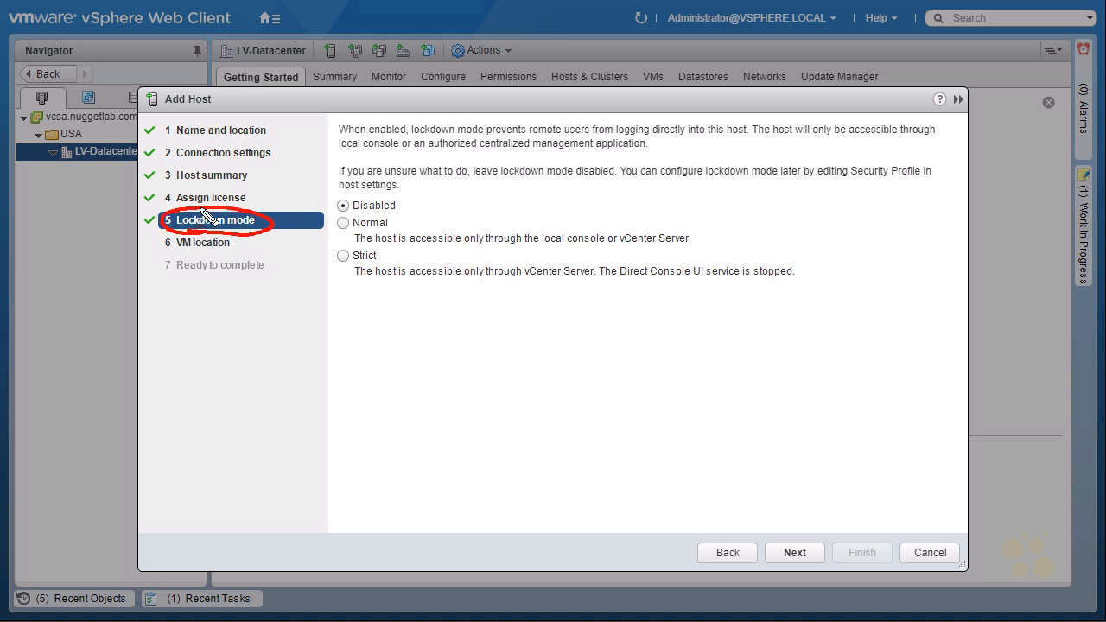
mouse_move(312, 292)
mouse_down()
mouse_move(393, 251)
mouse_move(345, 263)
mouse_up()
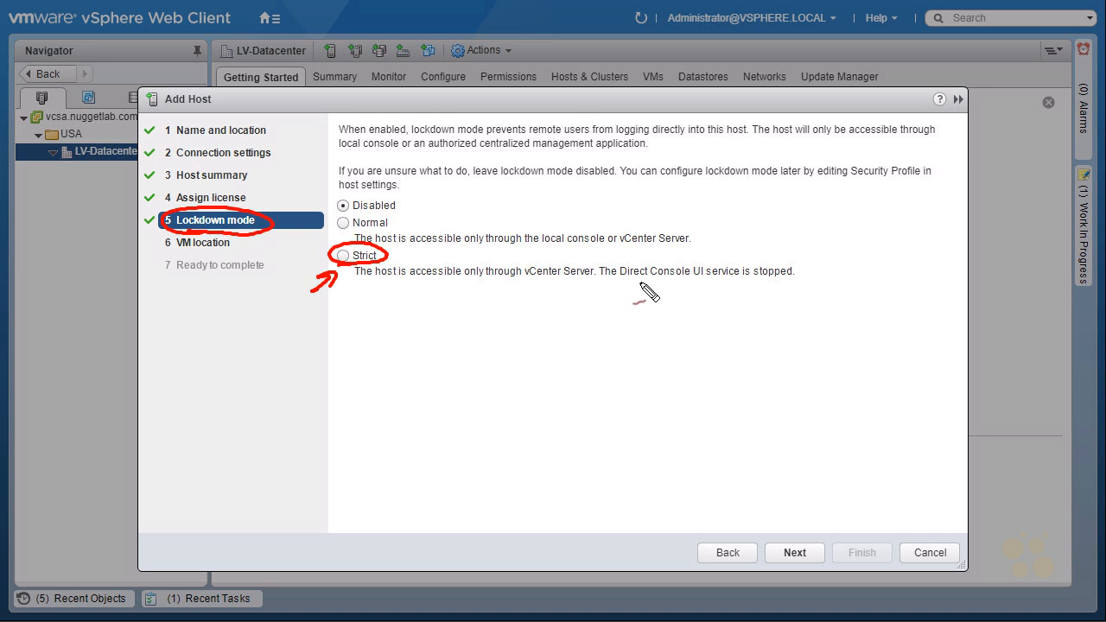
drag(621, 281, 745, 285)
drag(794, 225, 774, 257)
drag(772, 243, 789, 251)
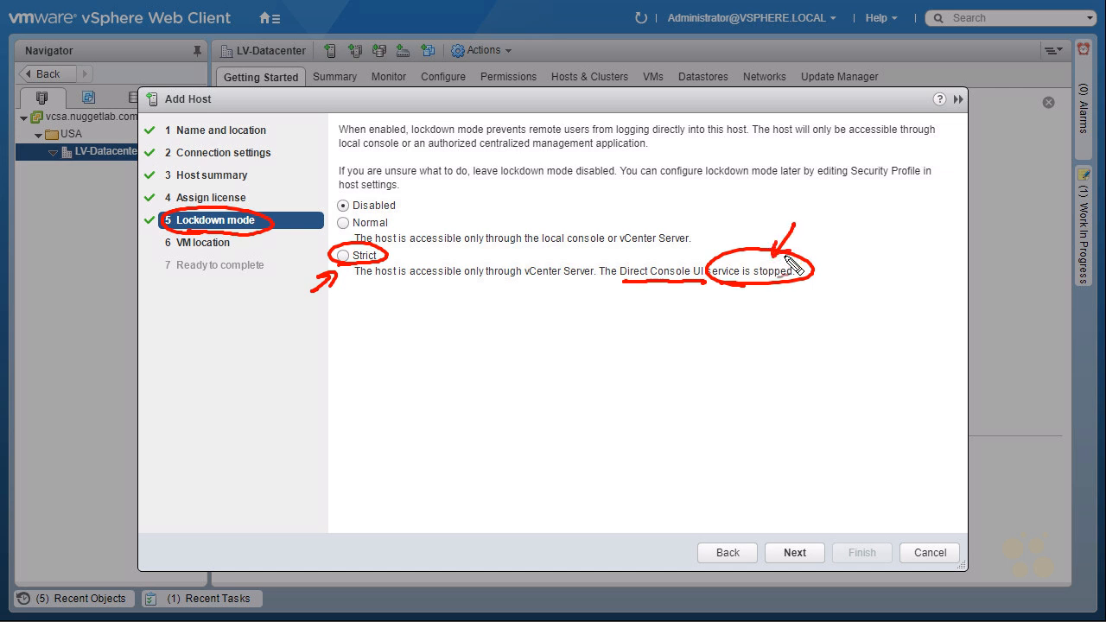
key(Escape)
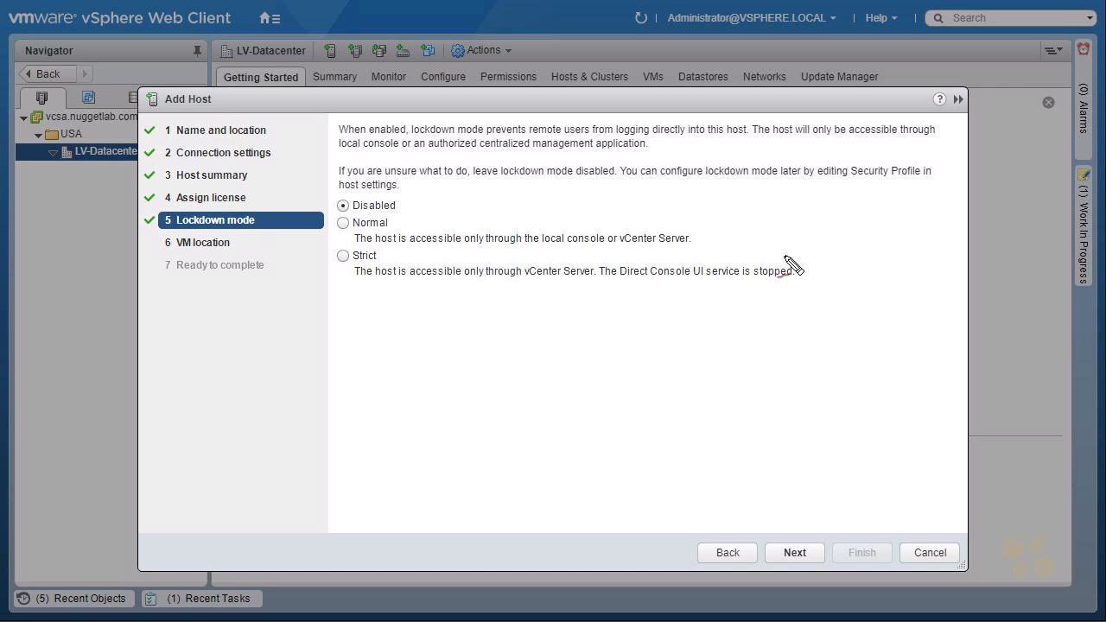
mouse_move(315, 246)
mouse_down()
mouse_move(341, 225)
mouse_move(338, 236)
mouse_up()
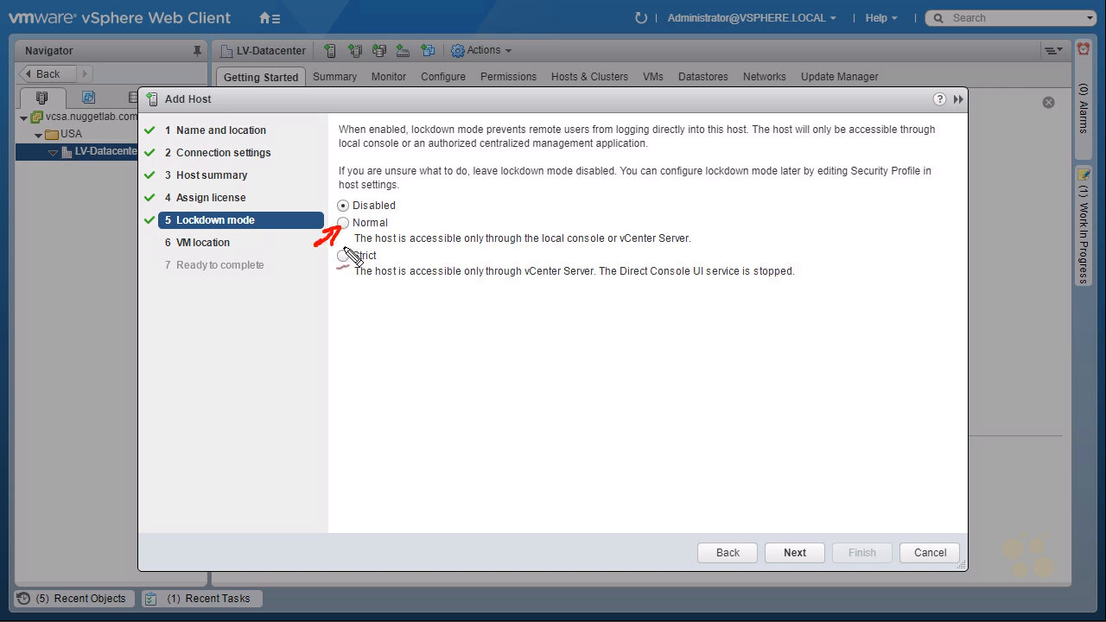
drag(543, 248, 696, 247)
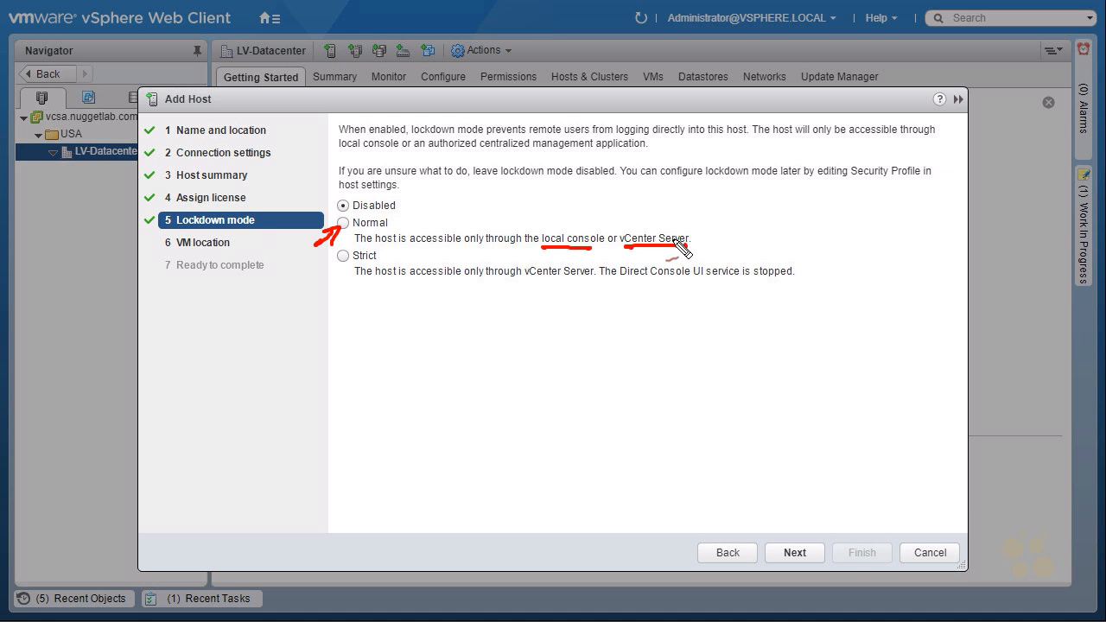
key(Escape)
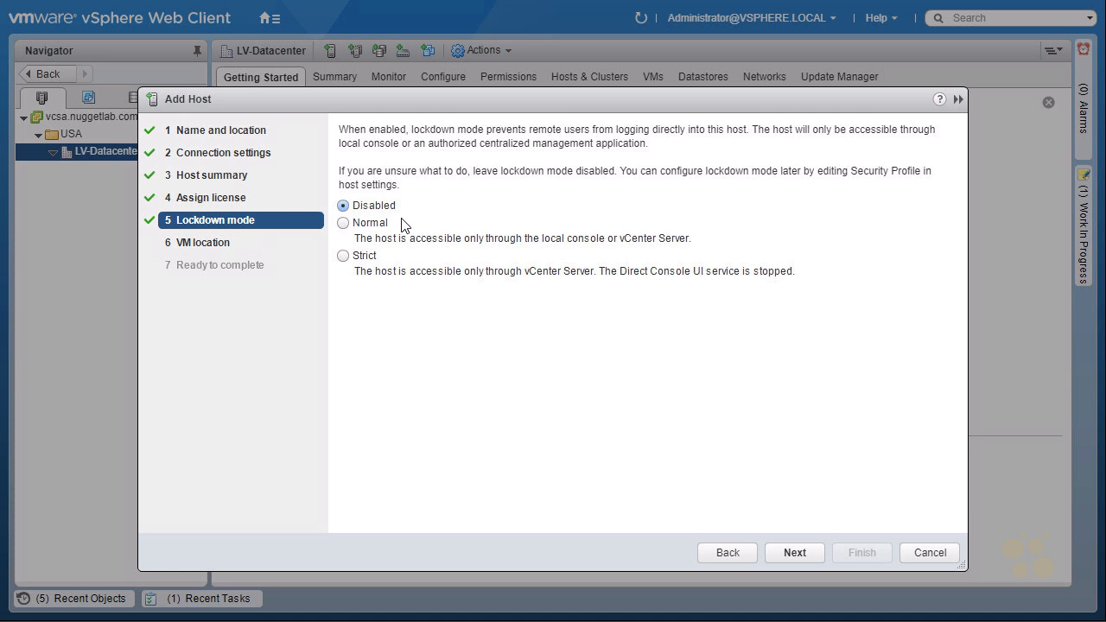
- Leave lockdown Disabled, keep LV-Datacenter as VM location, and finish adding esxi-1
click(794, 552)
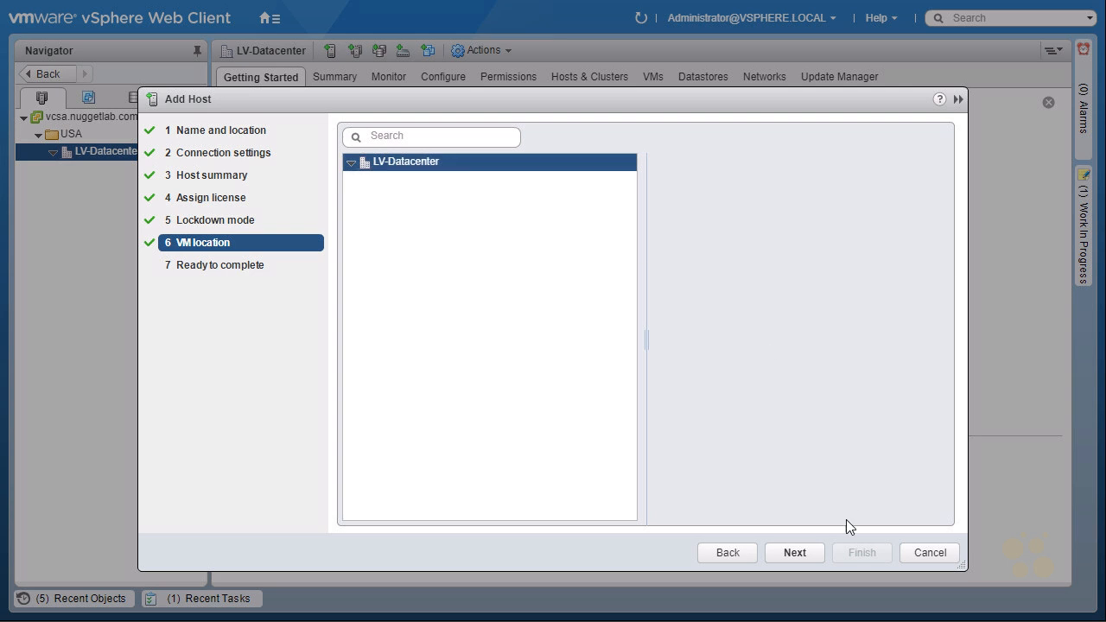
click(798, 555)
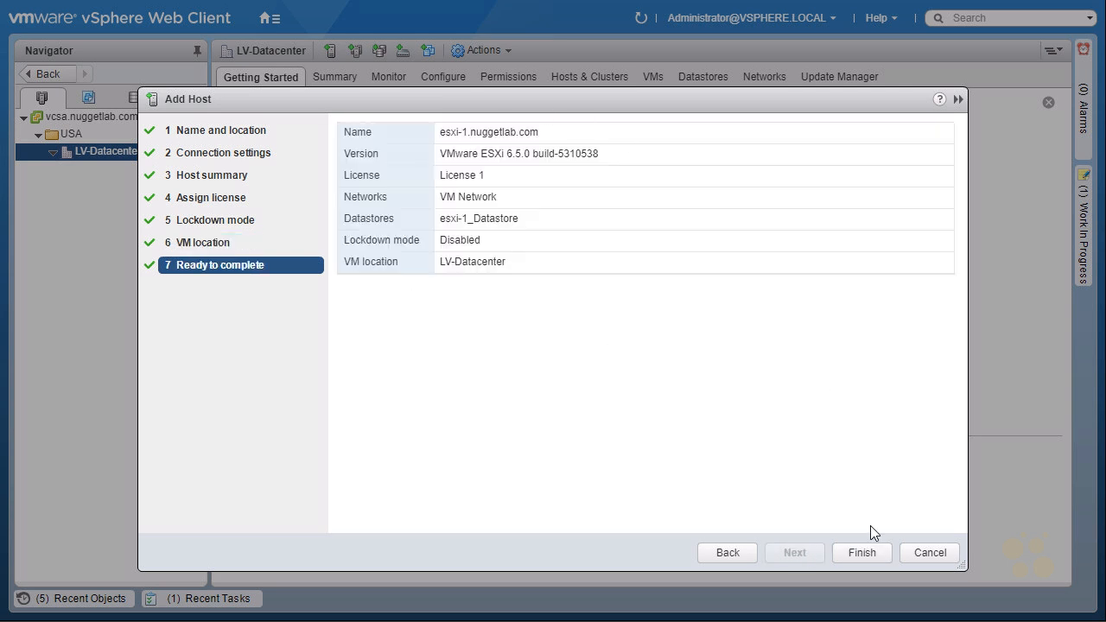
click(861, 553)
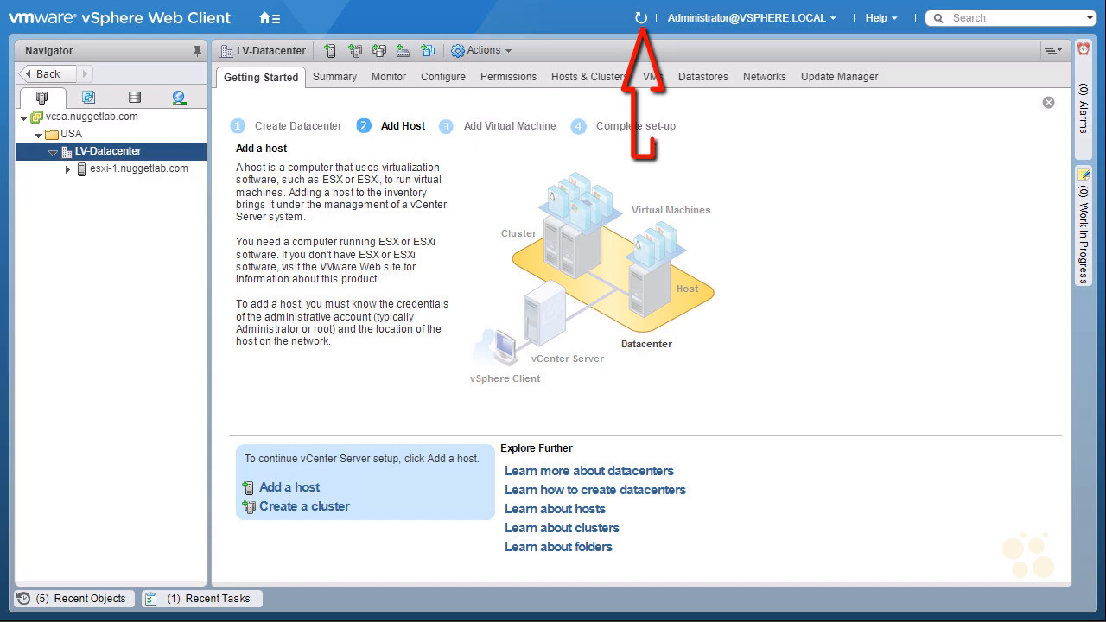
- Refresh the inventory, expand esxi-1.nuggetlab.com, and open the VMware vCenter Server Appliance VM
click(640, 16)
key(Down)
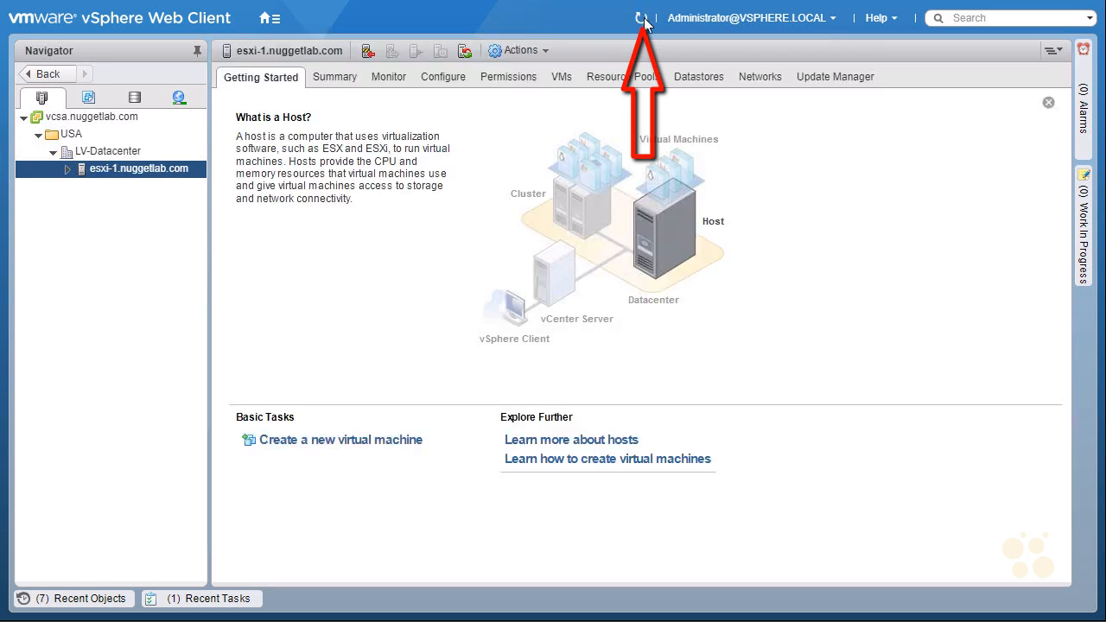
click(641, 20)
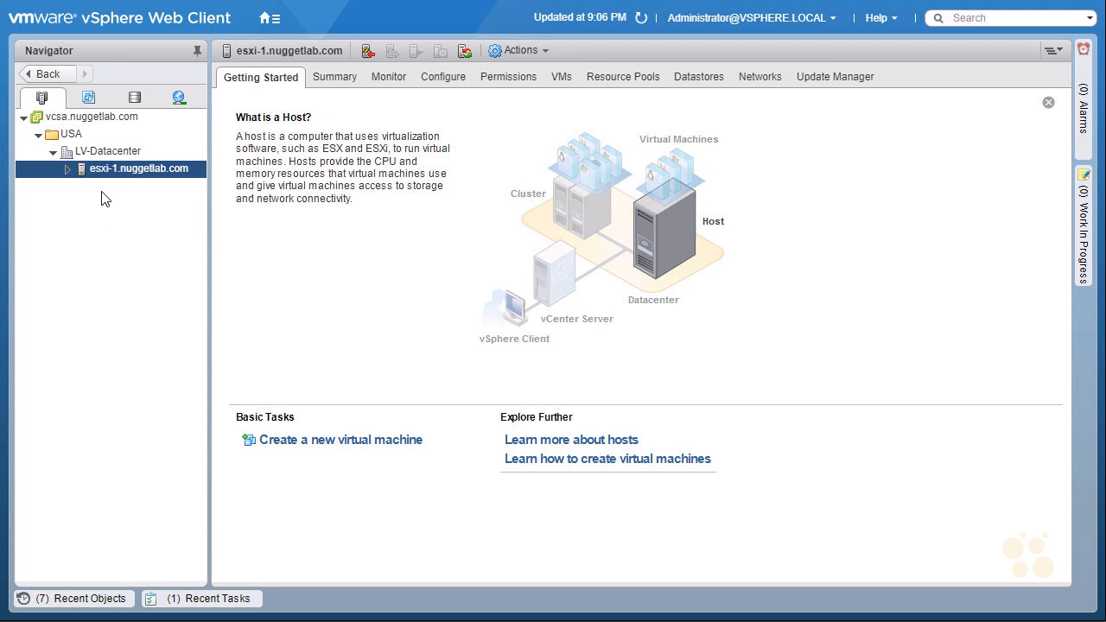
click(67, 169)
click(142, 187)
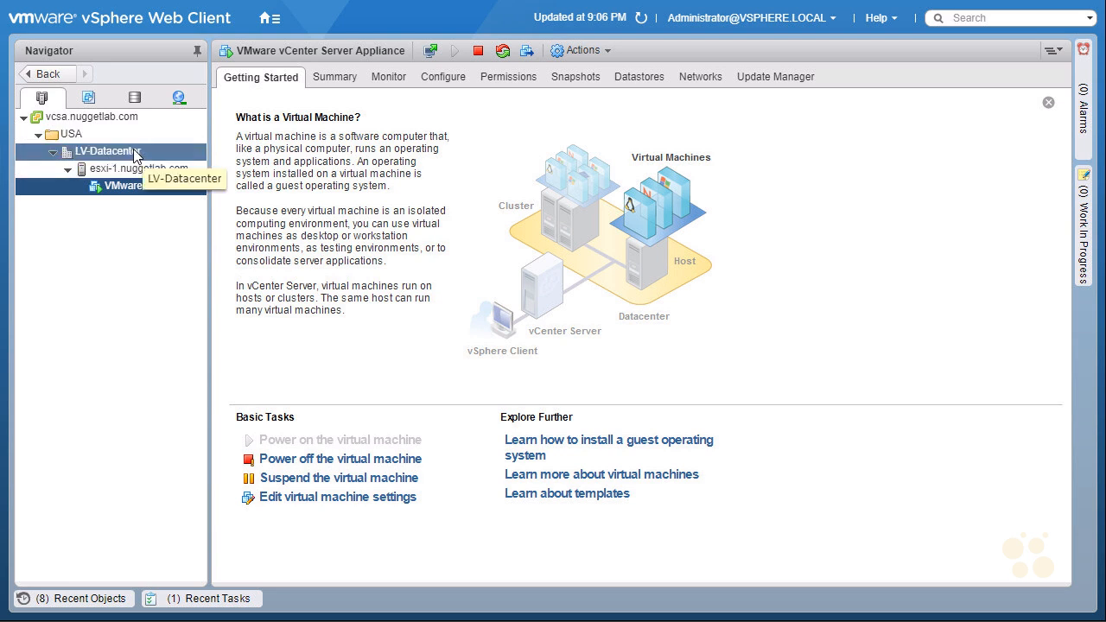
- Start adding host esxi-2 to LV-Datacenter as root with its password, accepting its certificate
right_click(136, 155)
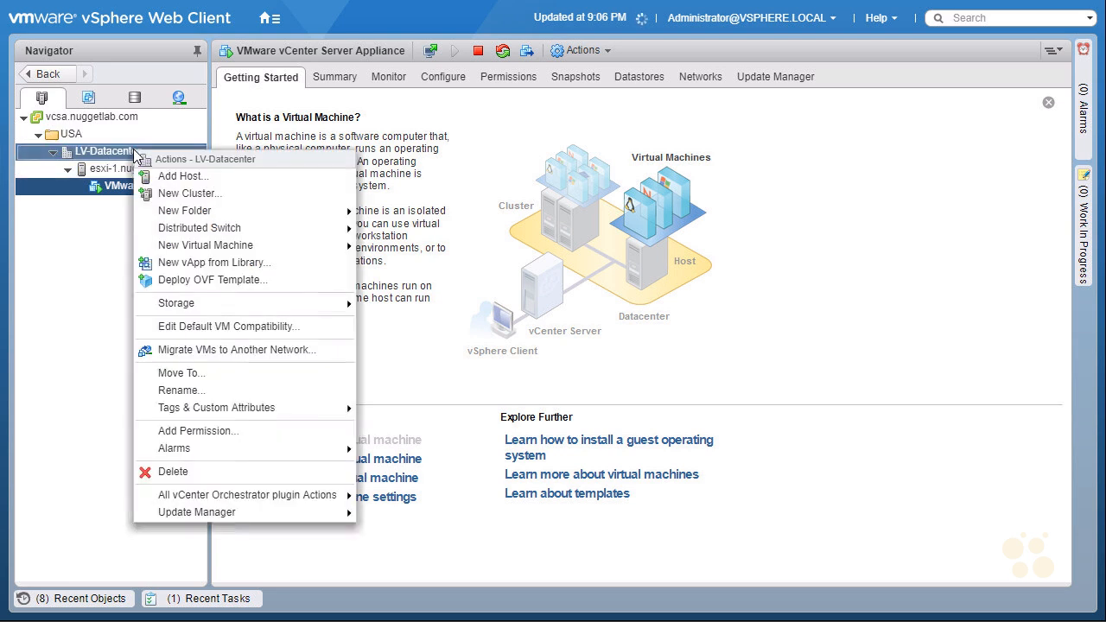
click(225, 181)
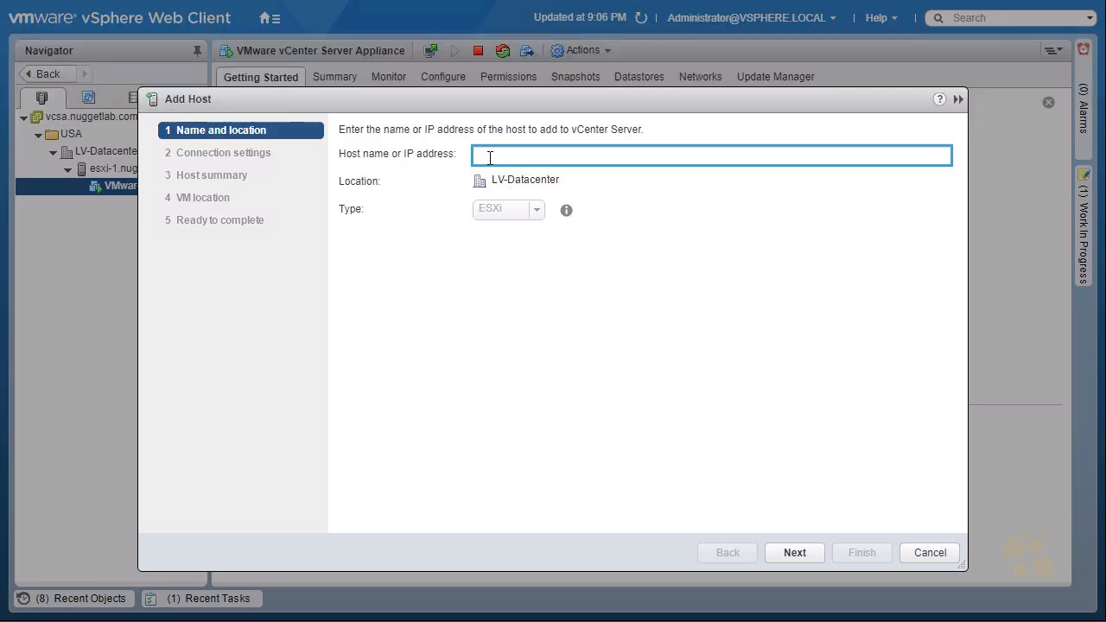
text(esxi-2)
click(796, 553)
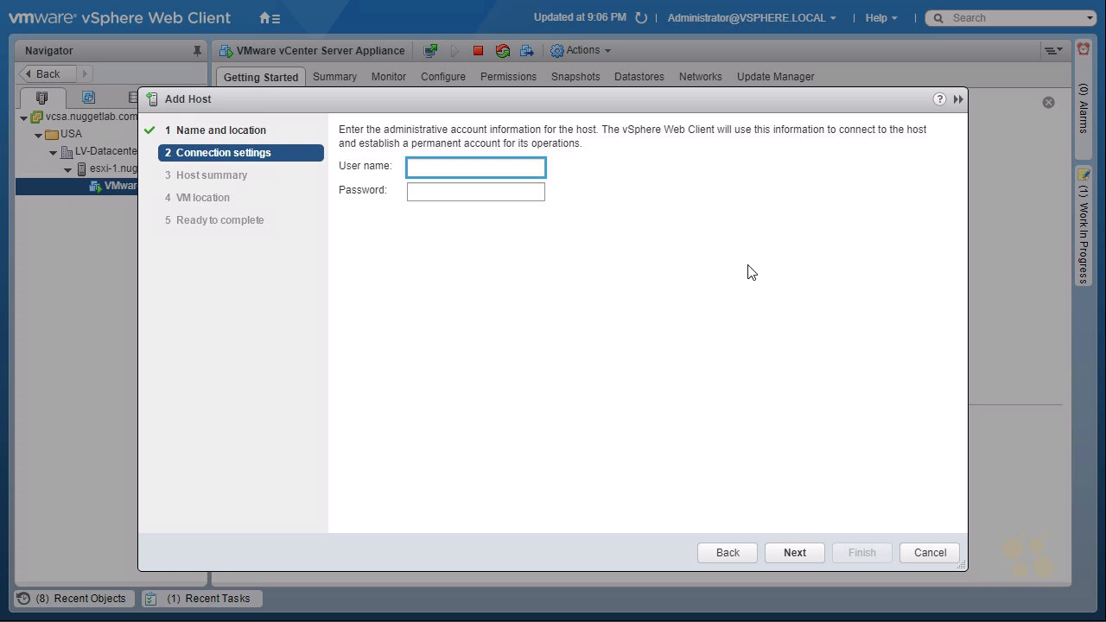
text(root)
key(Tab)
text(********)
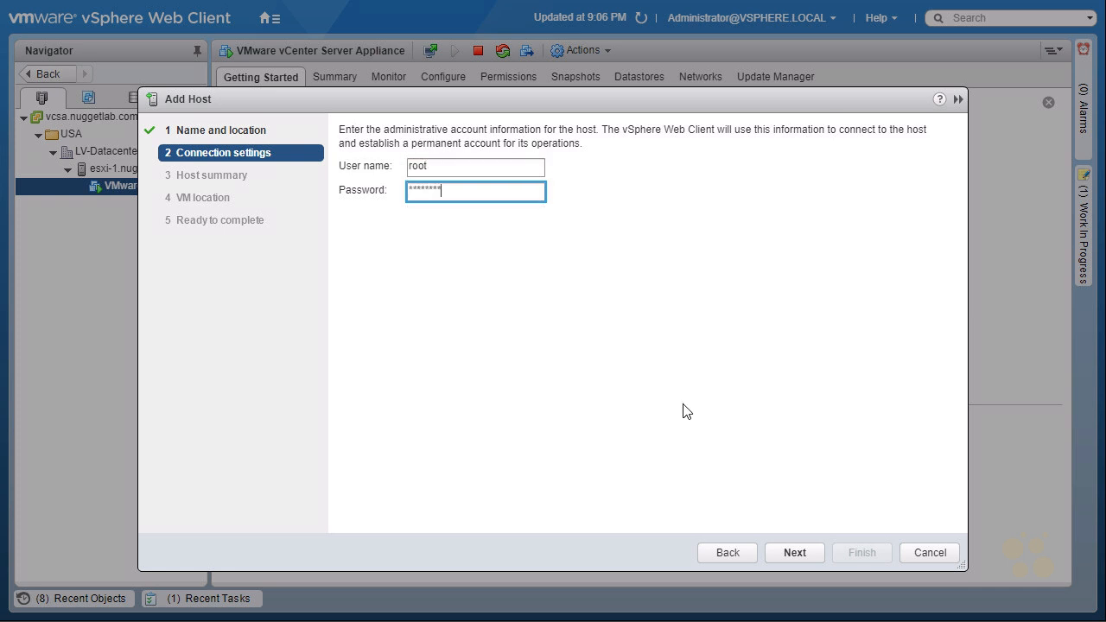
click(797, 554)
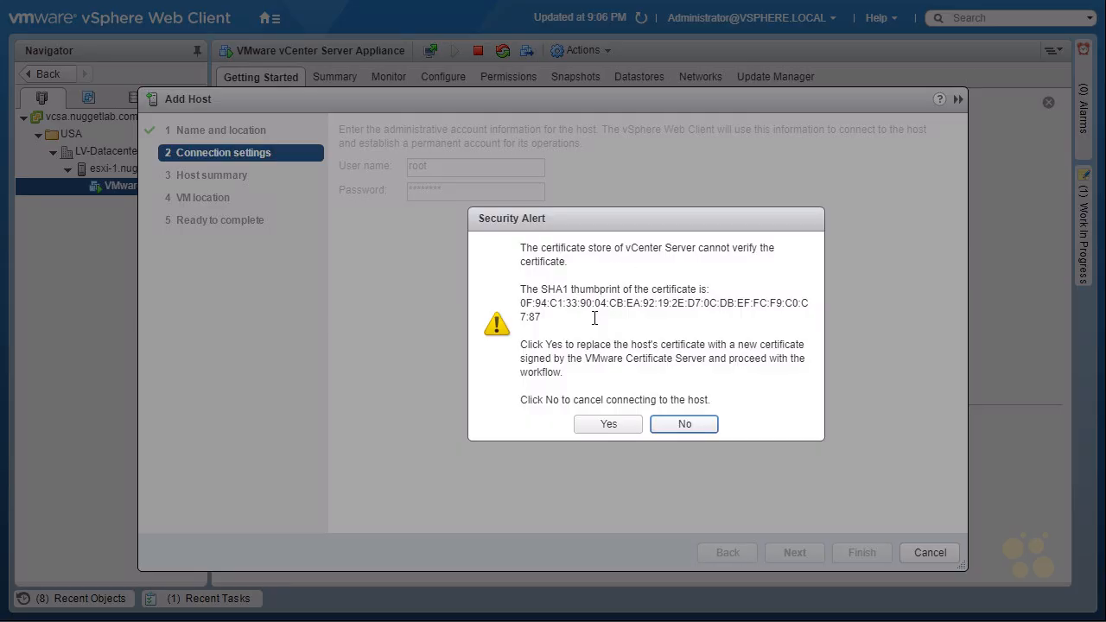
click(624, 425)
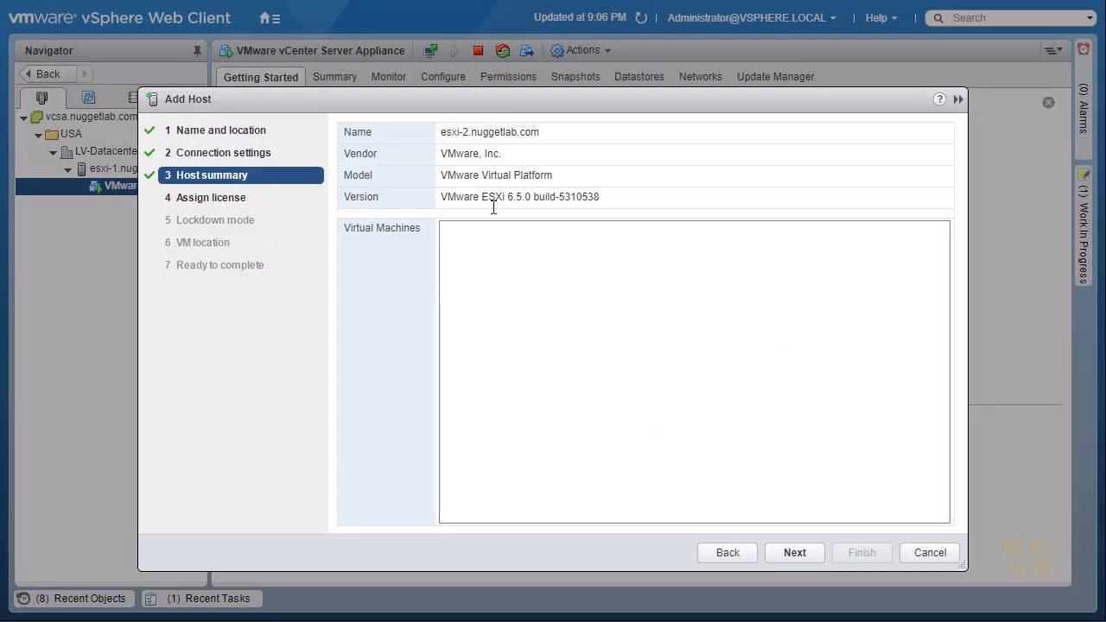
- Complete the esxi-2 wizard with License 1, lockdown mode disabled and LV-Datacenter as VM location
click(796, 552)
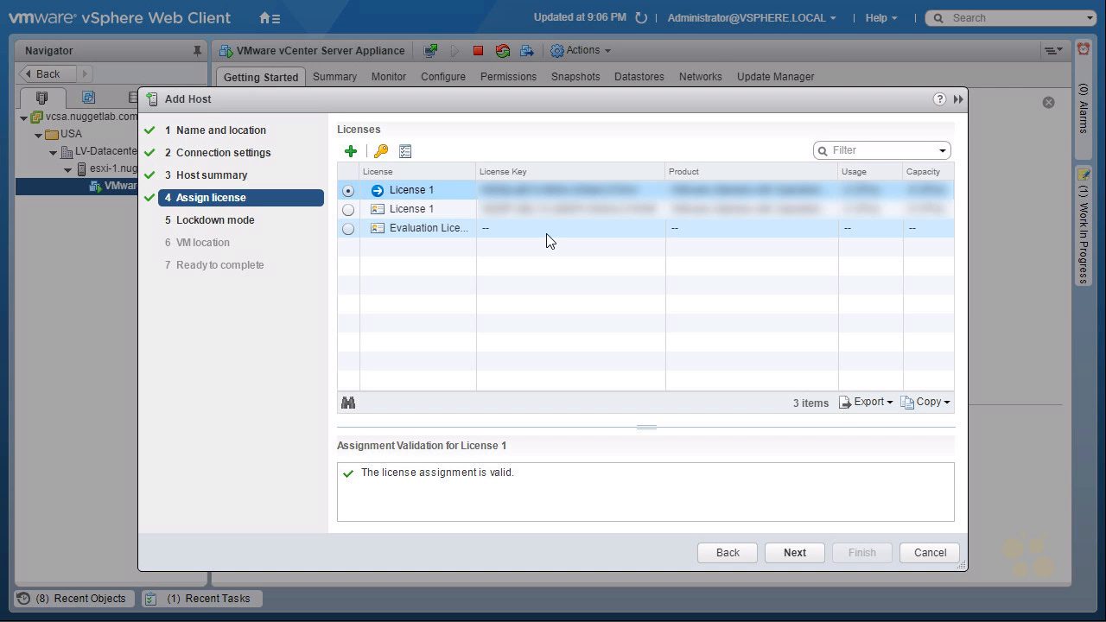
click(797, 554)
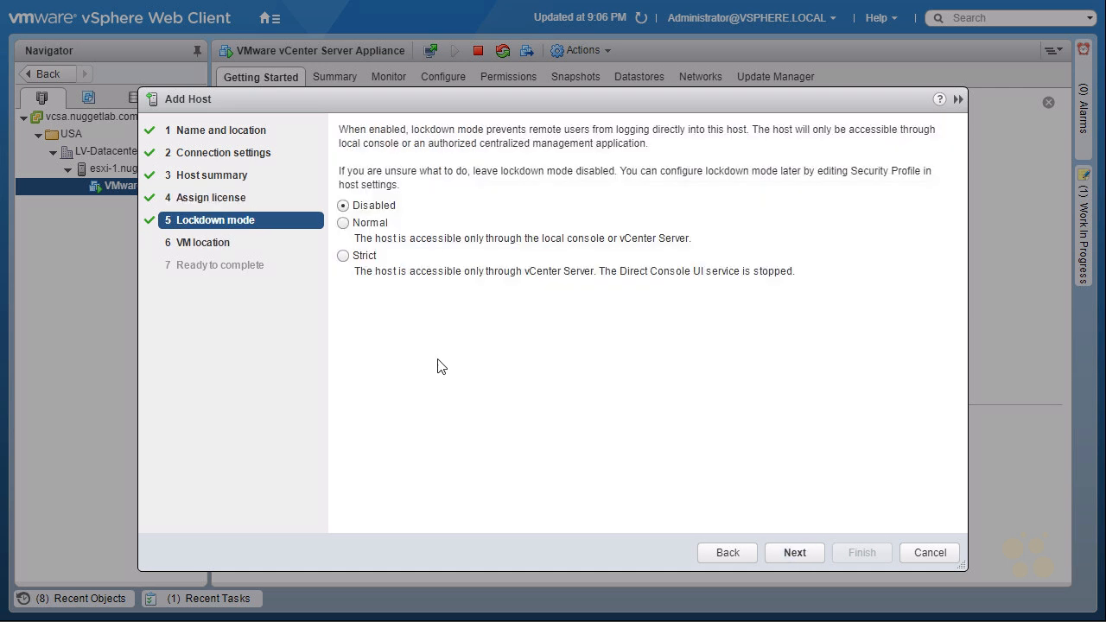
click(795, 553)
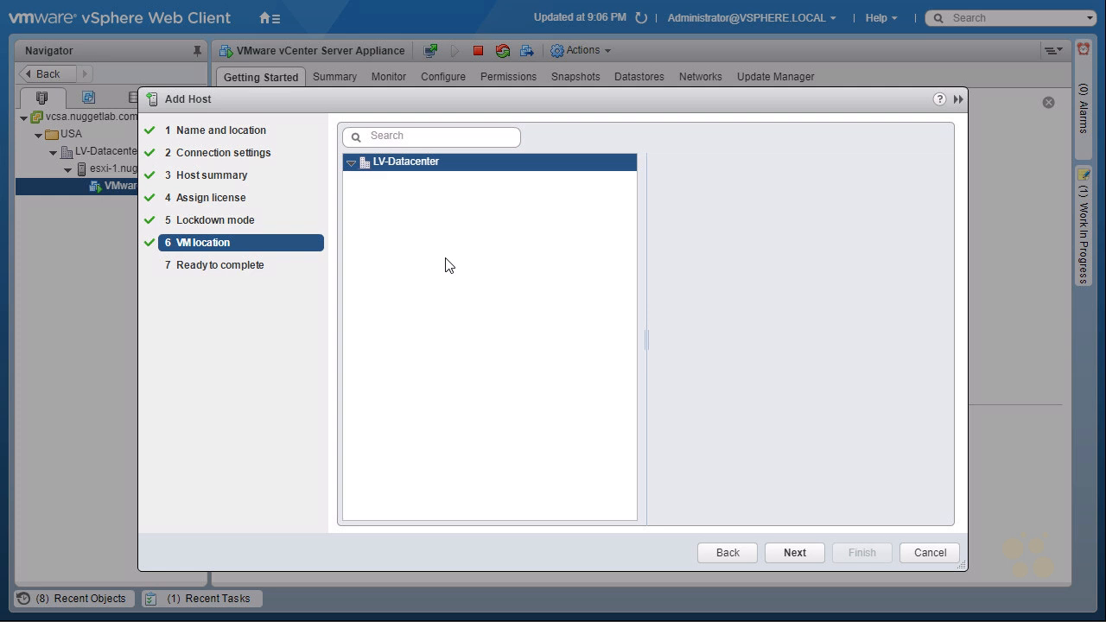
click(791, 552)
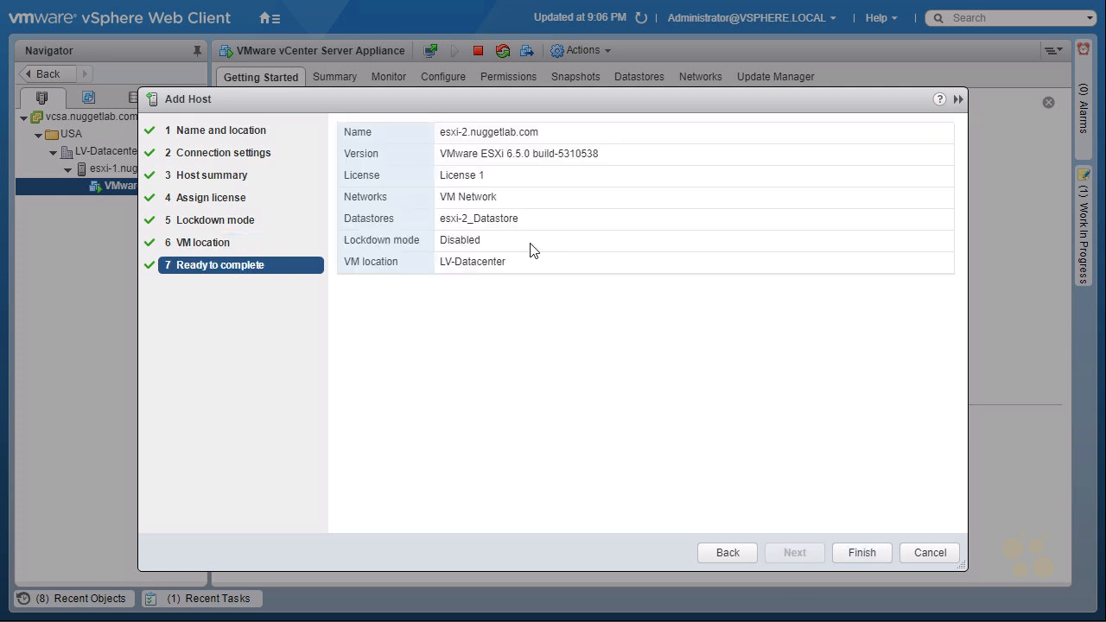
click(862, 553)
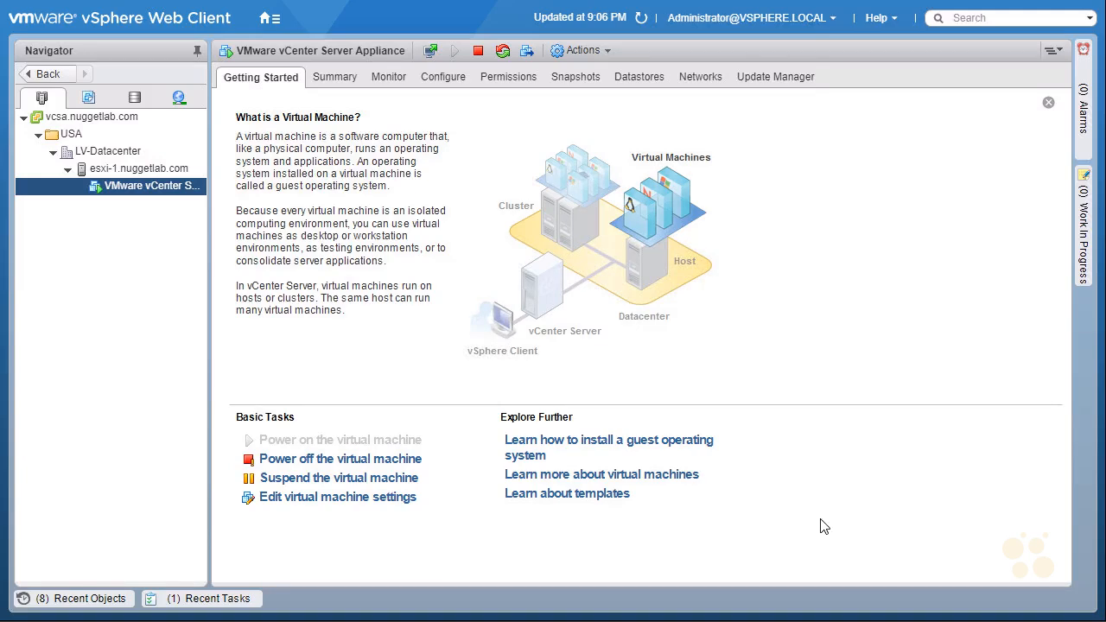
- Start adding host esxi-3 to LV-Datacenter as root with the account password, accepting its certificate
right_click(137, 161)
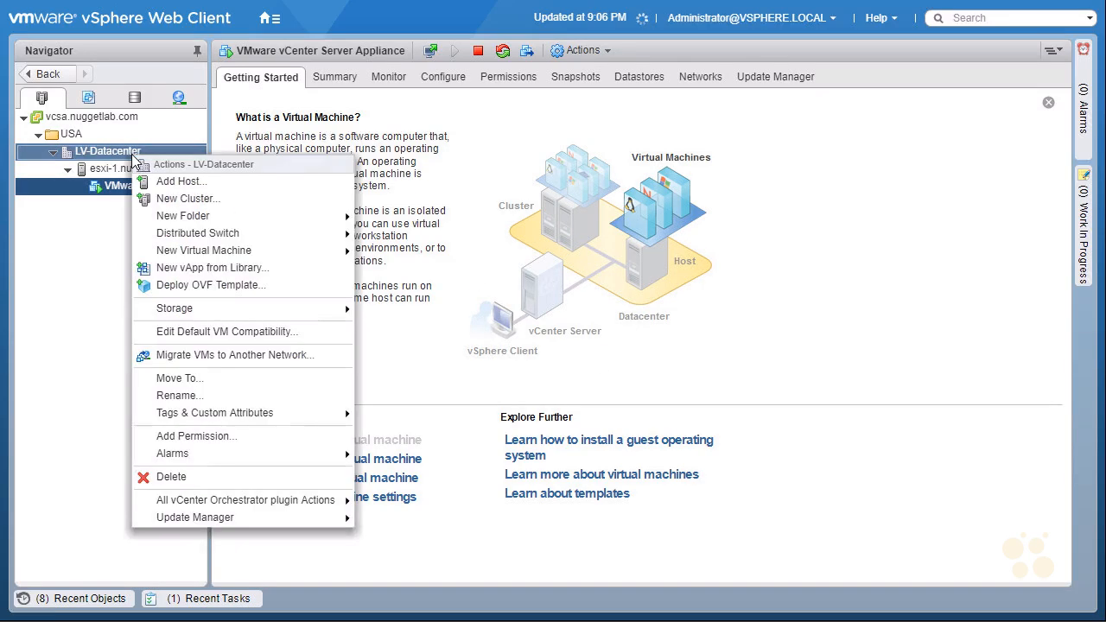
click(215, 188)
text(esxi-3)
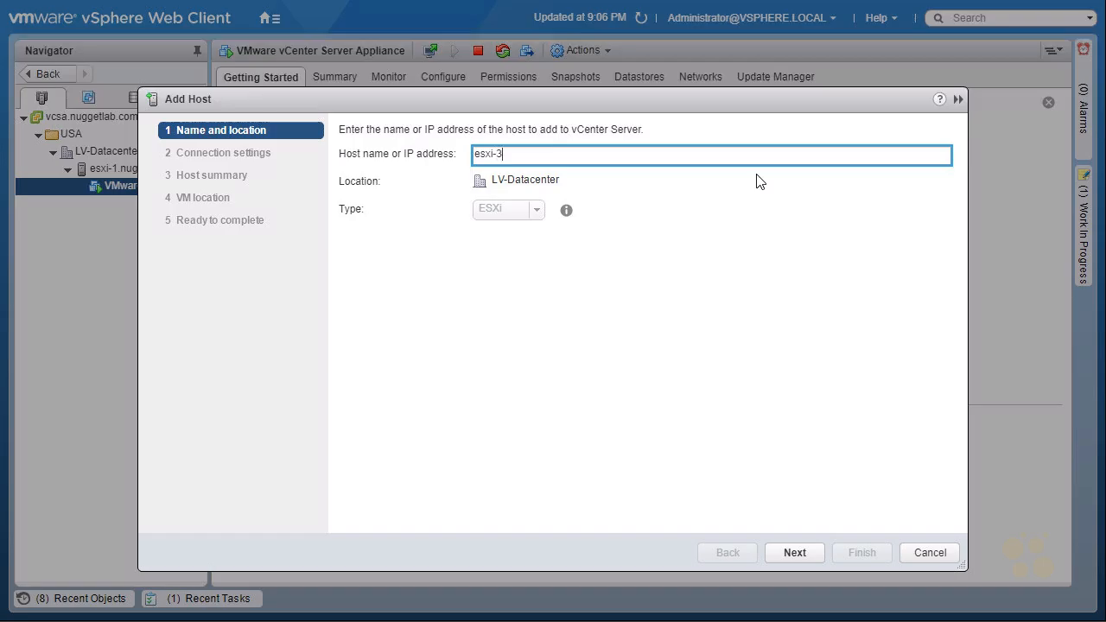
click(804, 552)
text(root)
key(Tab)
text(VMware1!)
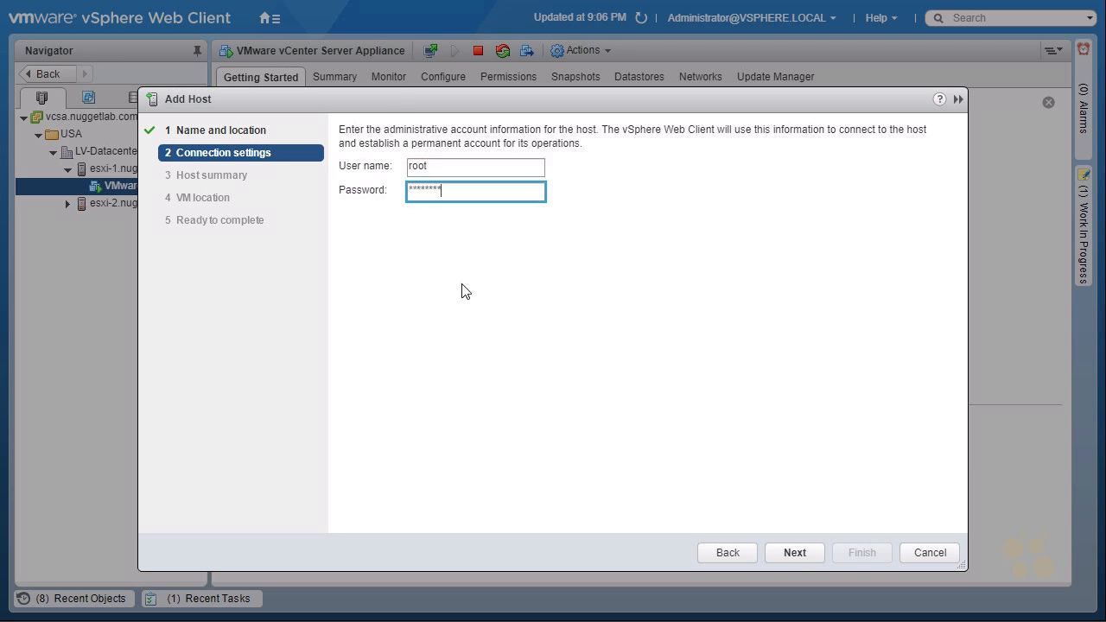
click(795, 552)
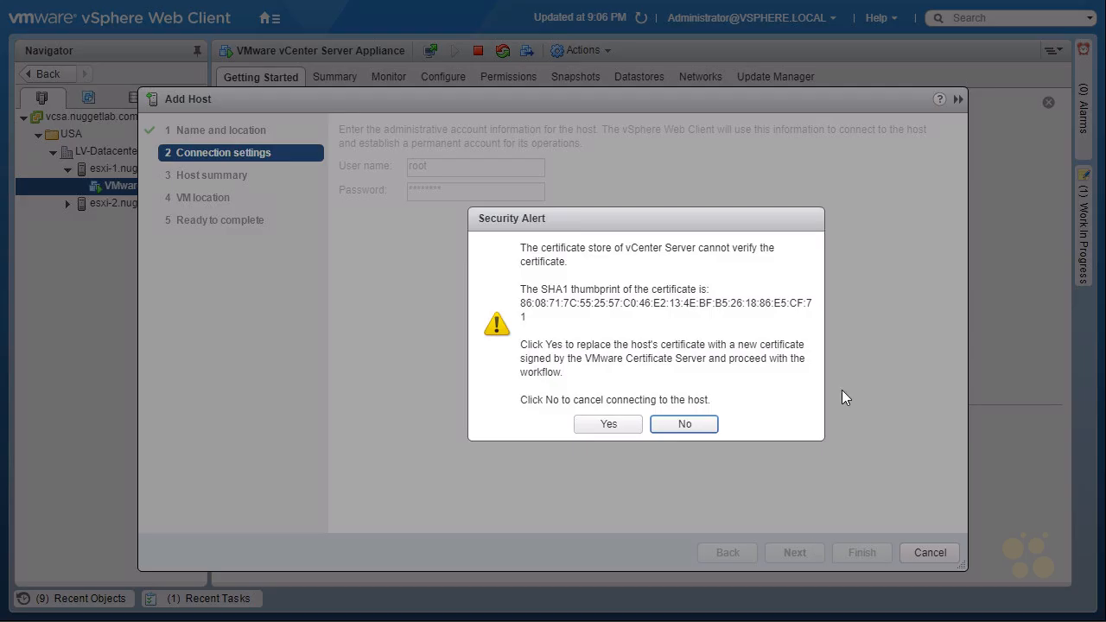
click(609, 425)
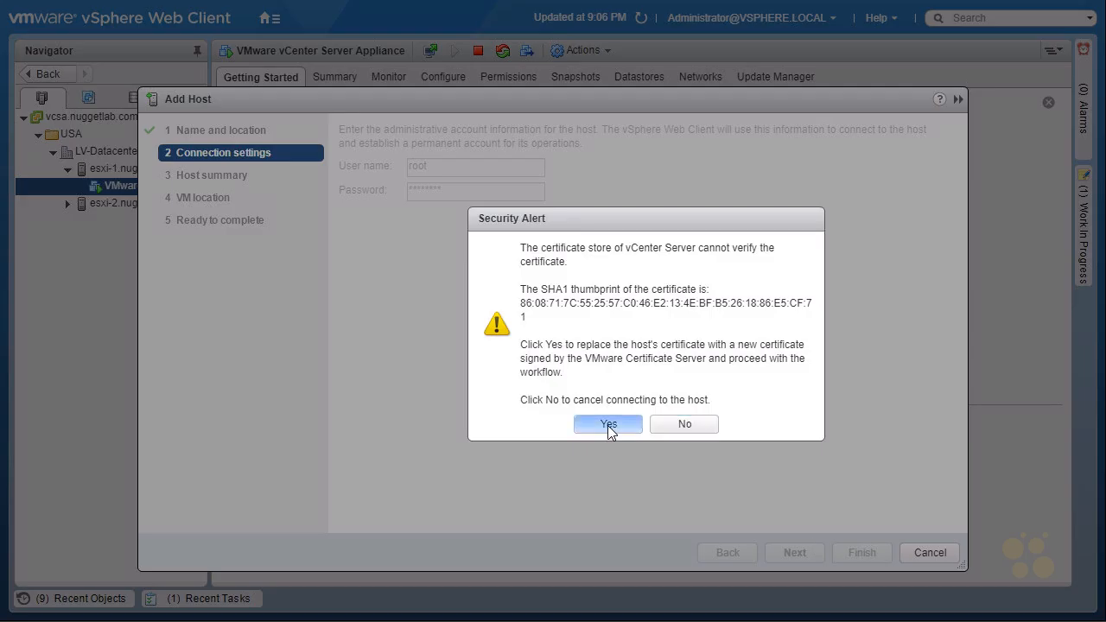
- Complete the esxi-3 wizard with License 1, lockdown mode disabled and LV-Datacenter as VM location
click(798, 554)
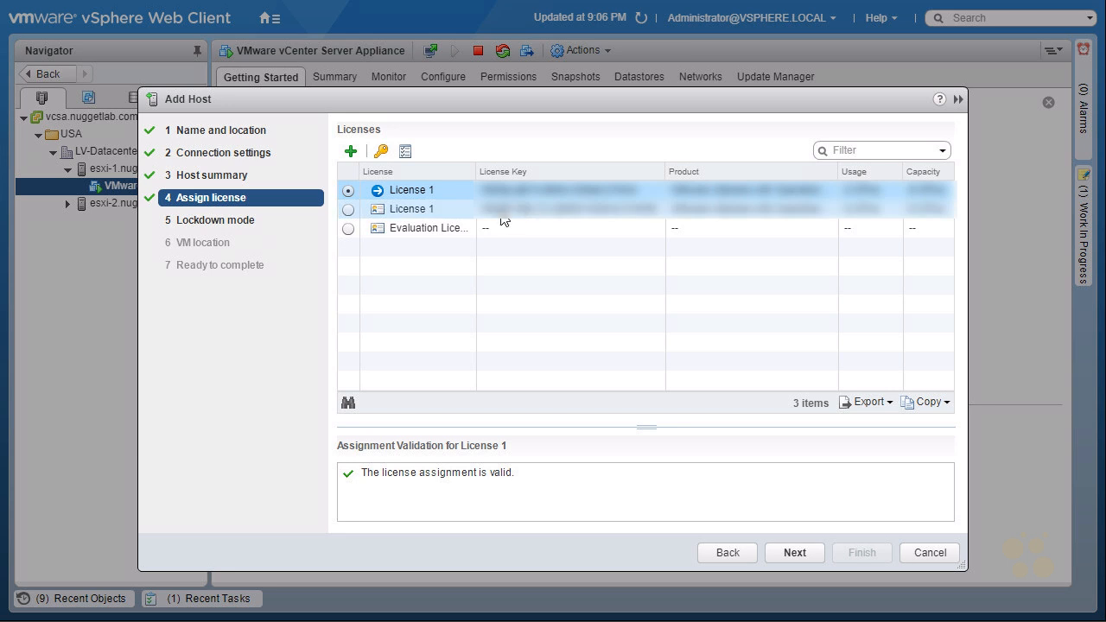
click(797, 550)
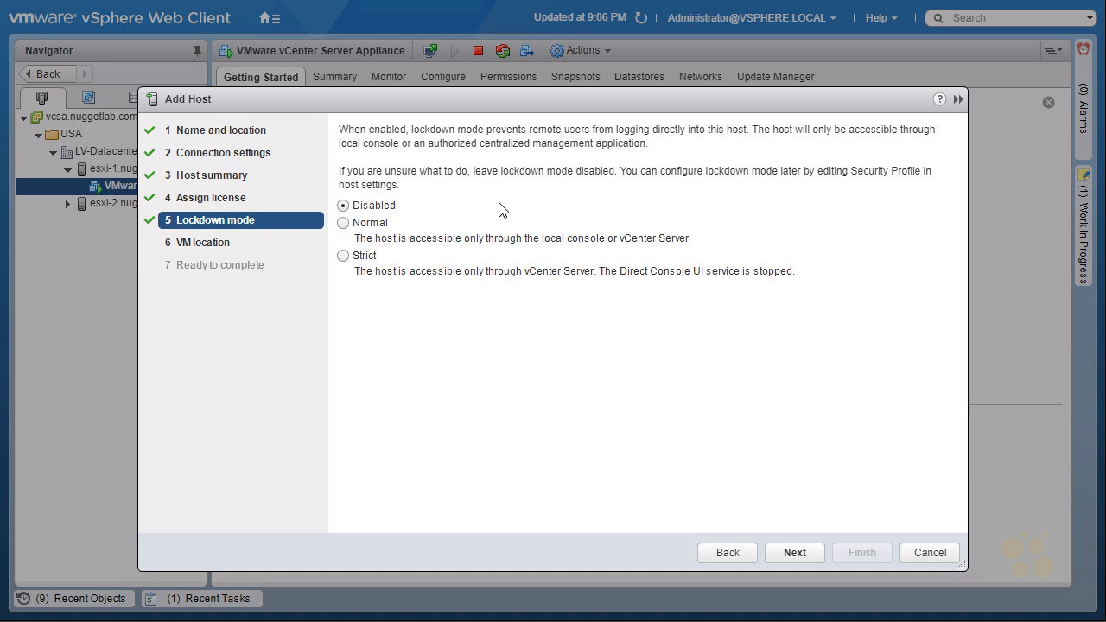
click(795, 553)
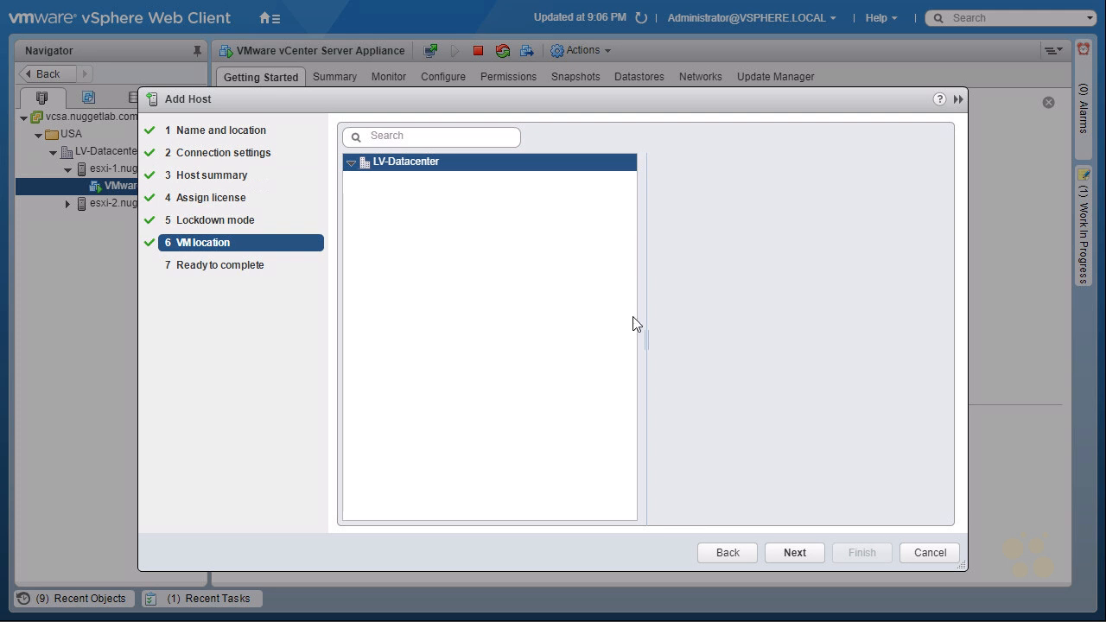
click(795, 553)
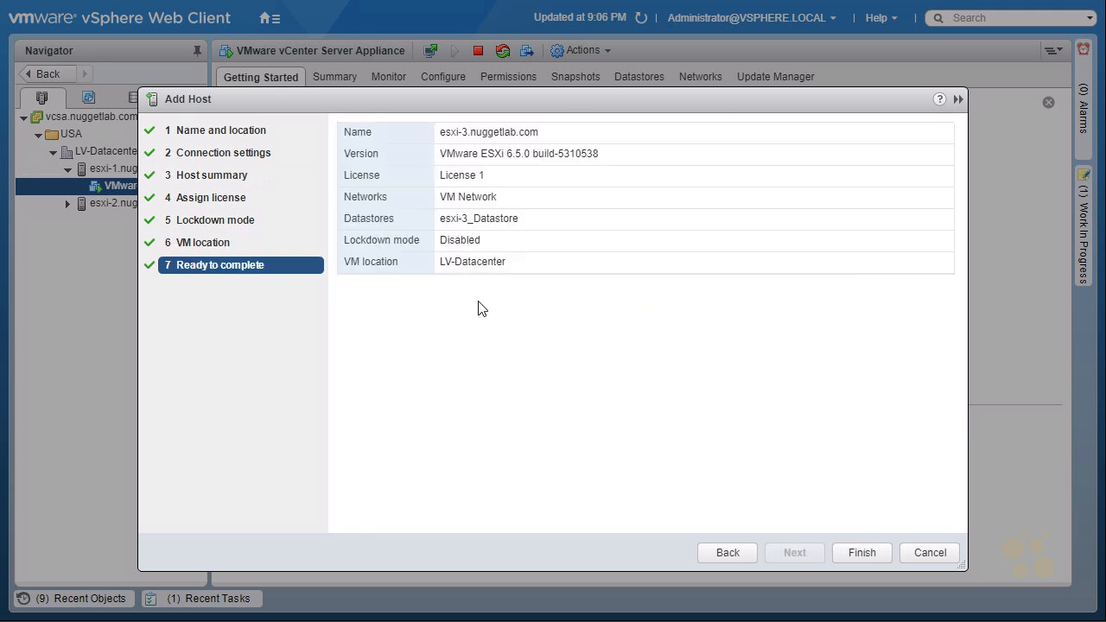
click(865, 553)
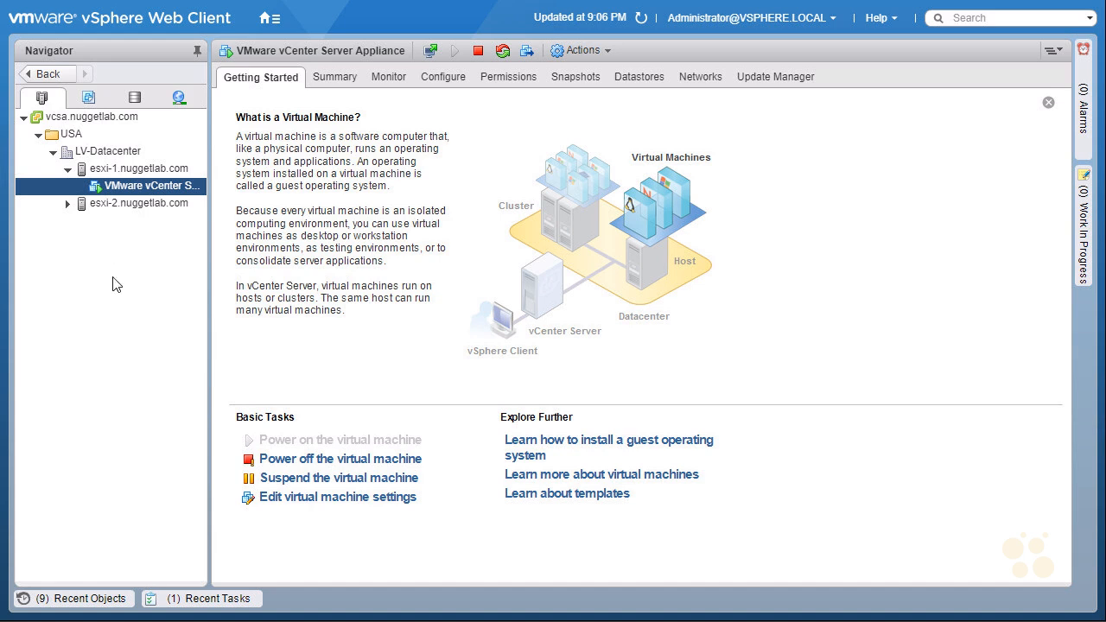
- Refresh the inventory and browse the newly added hosts under LV-Datacenter
click(642, 18)
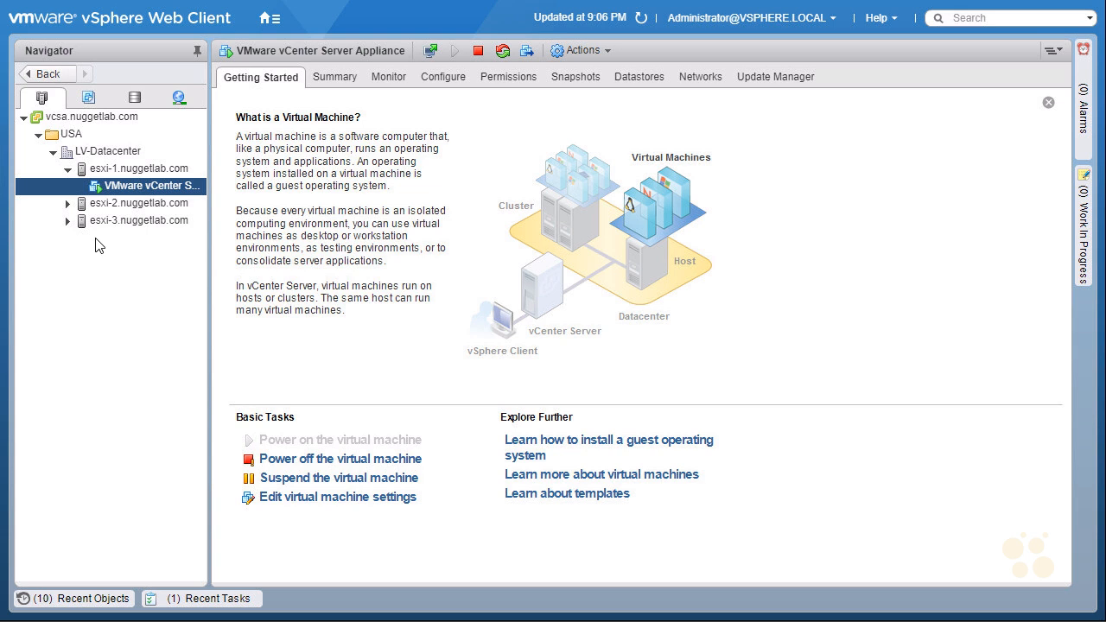
click(68, 170)
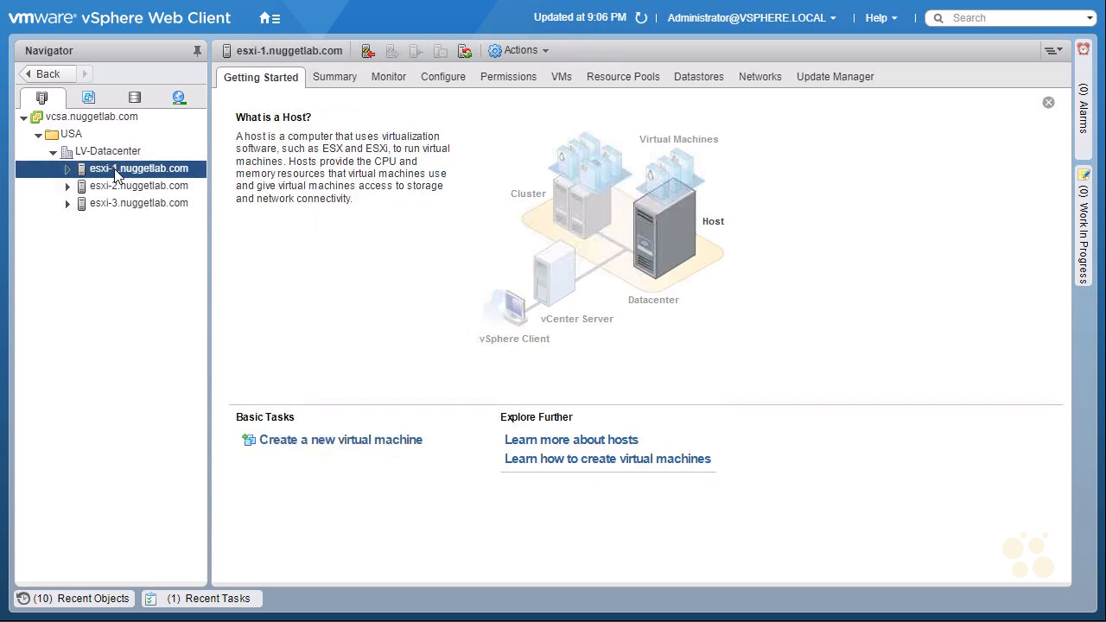
ctrl+click(121, 204)
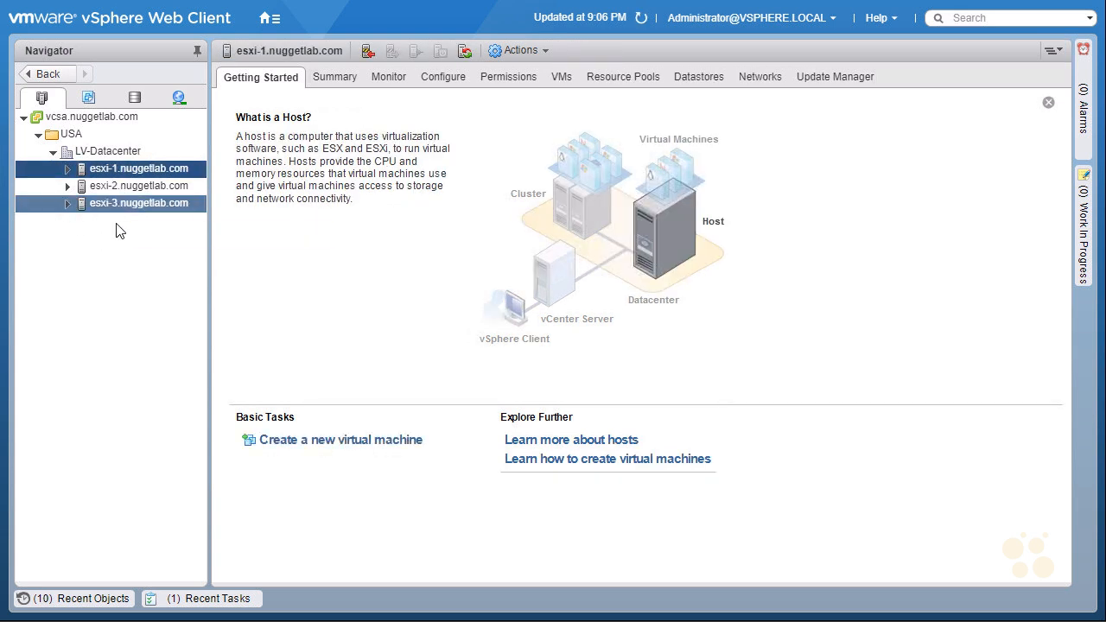
- On the vCenter Server overview, check Recent Tasks for the three completed host additions
click(93, 117)
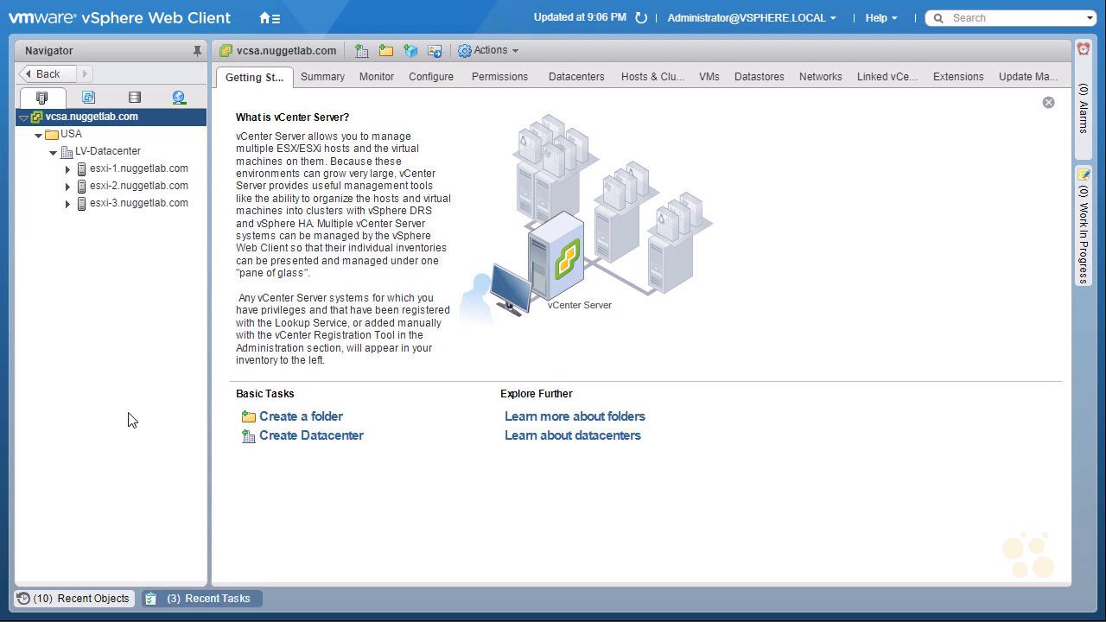
click(205, 599)
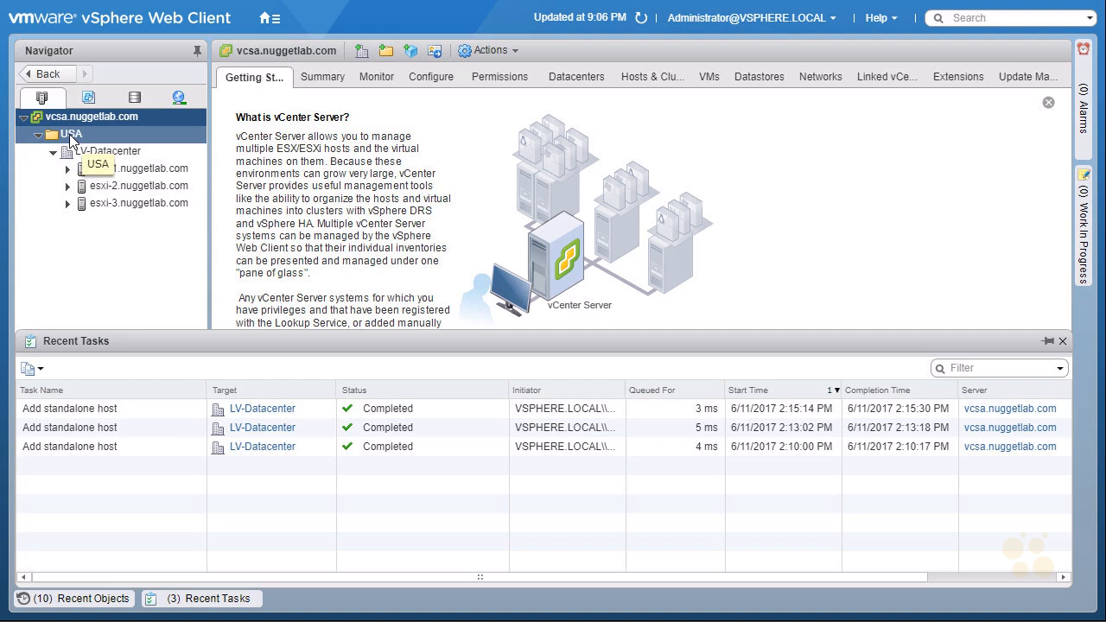
click(192, 601)
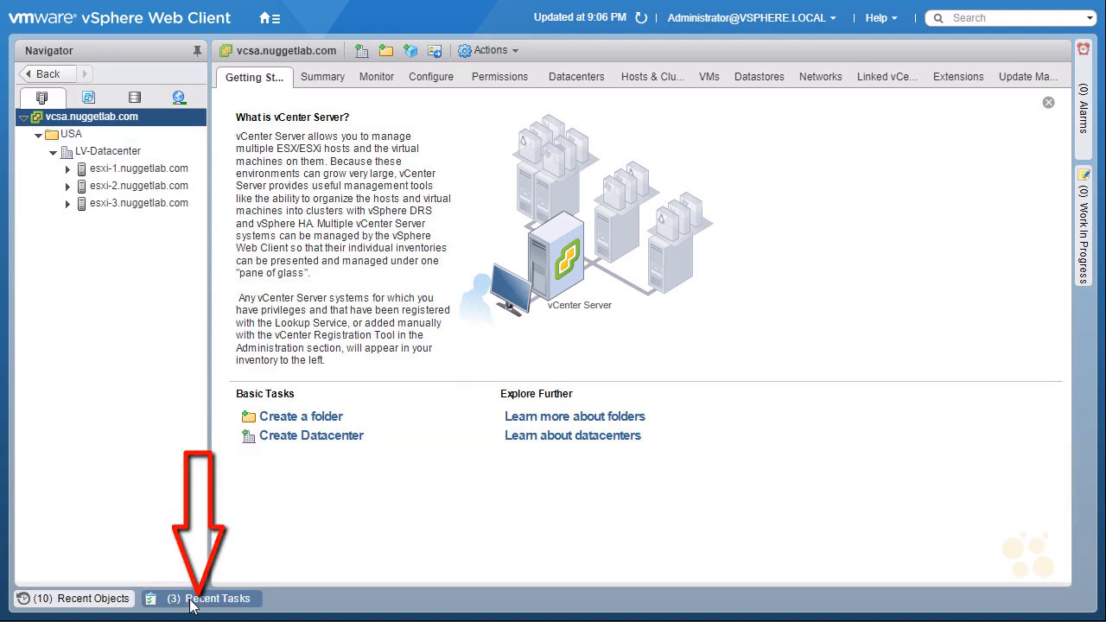